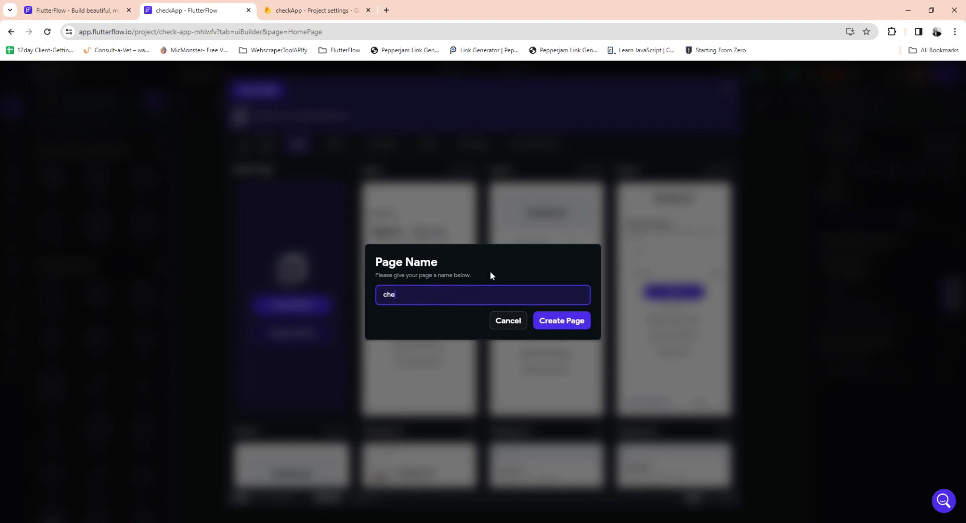
- Create the checkApp entry page and a blank logged-in page named Homepage, and finish the project setup
{"action": "left_click", "coordinate": [560, 323]}
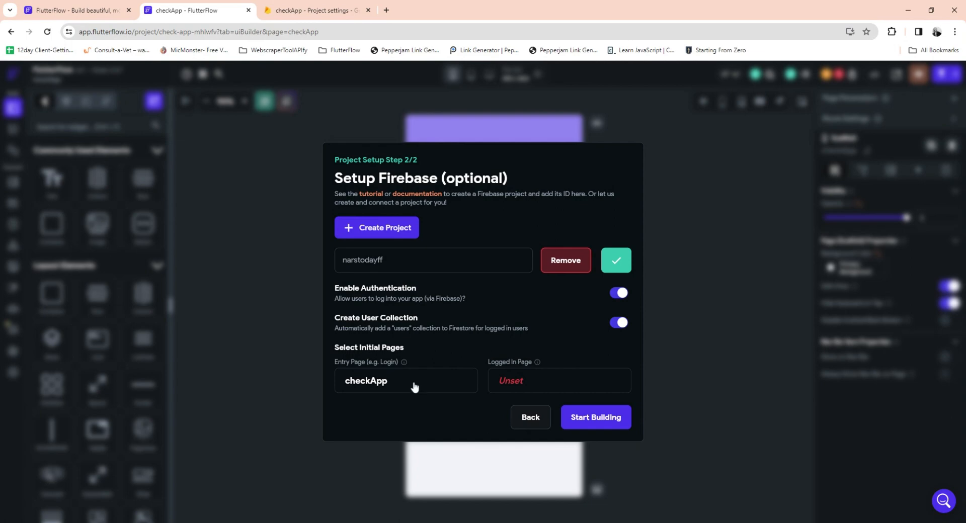
{"action": "left_click", "coordinate": [526, 384]}
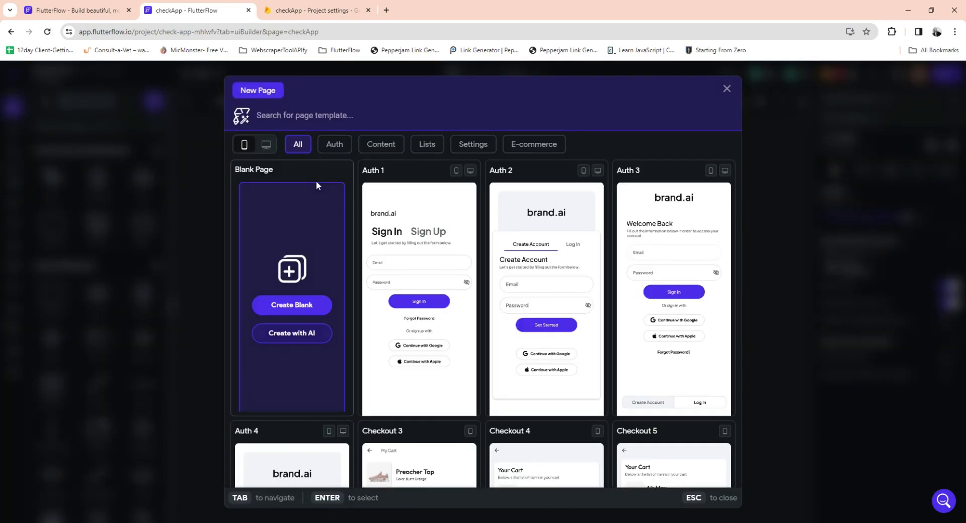
{"action": "left_click", "coordinate": [296, 306]}
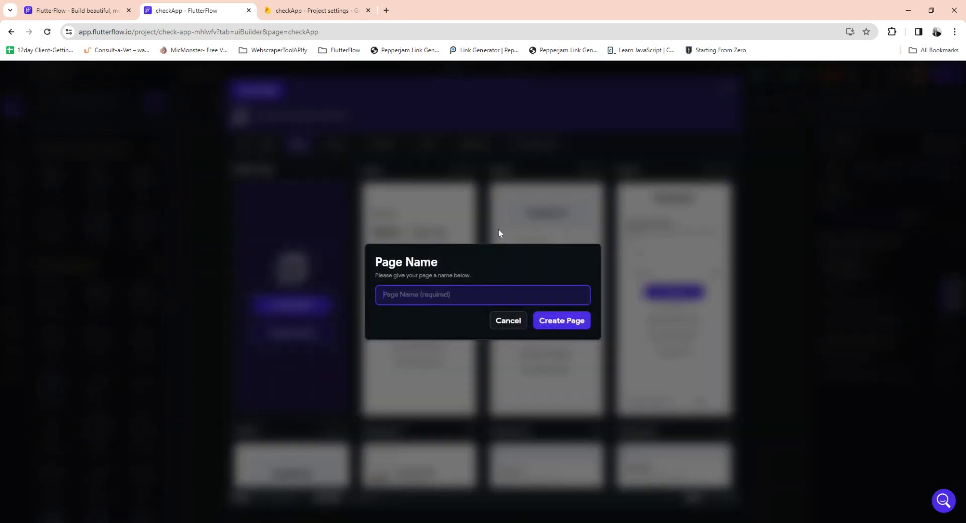
{"action": "type", "text": "Homepage"}
{"action": "left_click", "coordinate": [558, 321]}
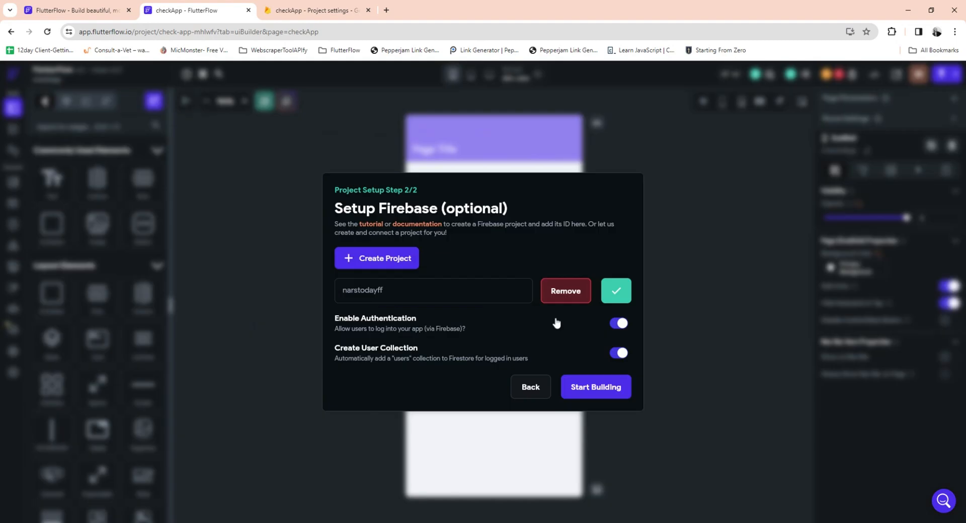
{"action": "left_click", "coordinate": [593, 386]}
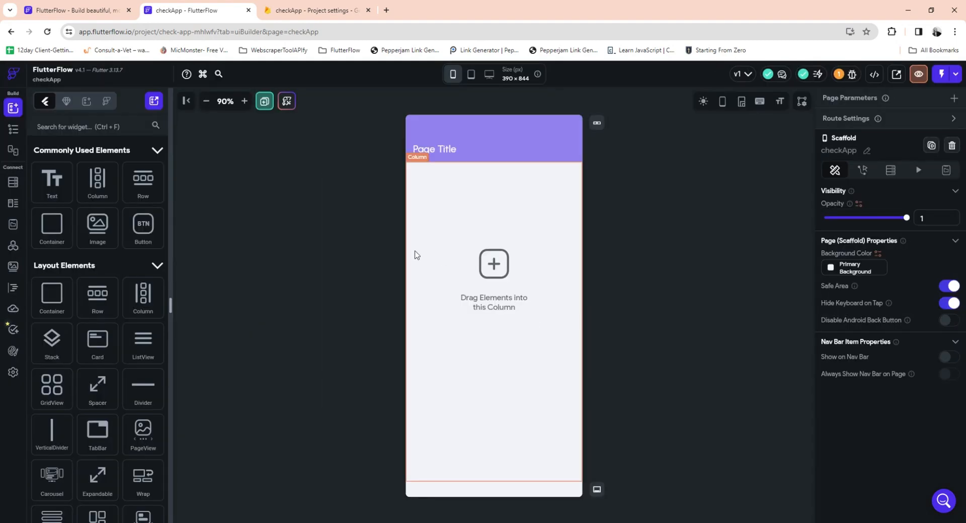
- Delete the checkApp page's app bar and add a Row containing a Container to its Column
{"action": "left_click", "coordinate": [478, 142]}
{"action": "key", "text": "Delete"}
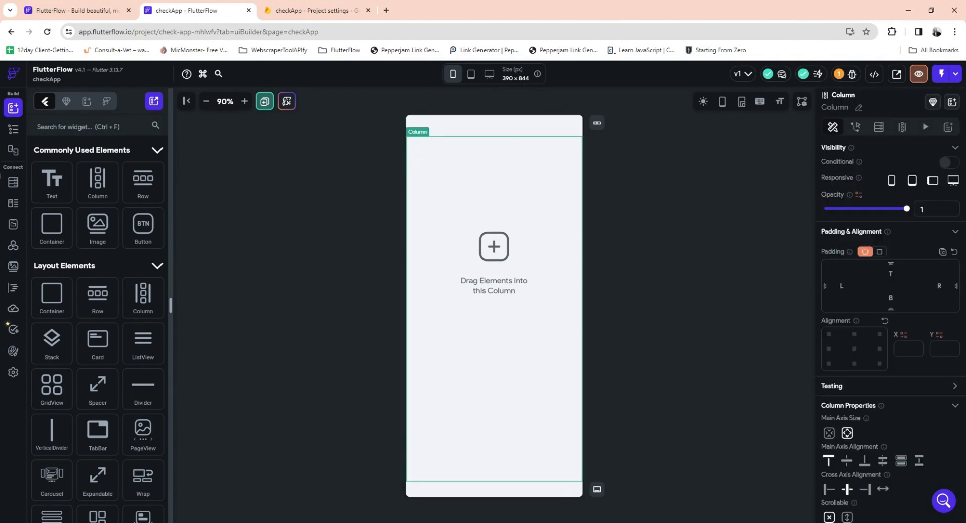
{"action": "left_click", "coordinate": [13, 129]}
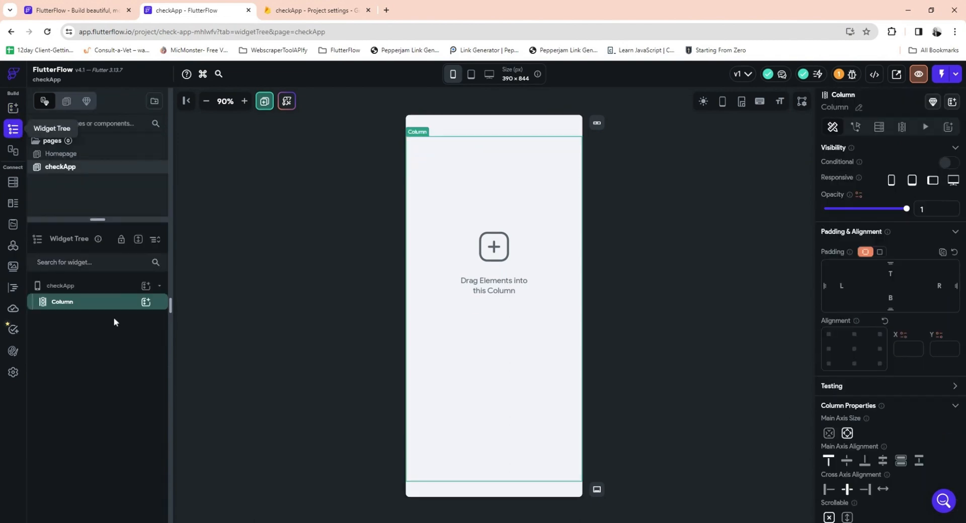
{"action": "left_click", "coordinate": [145, 303]}
{"action": "left_click", "coordinate": [196, 402]}
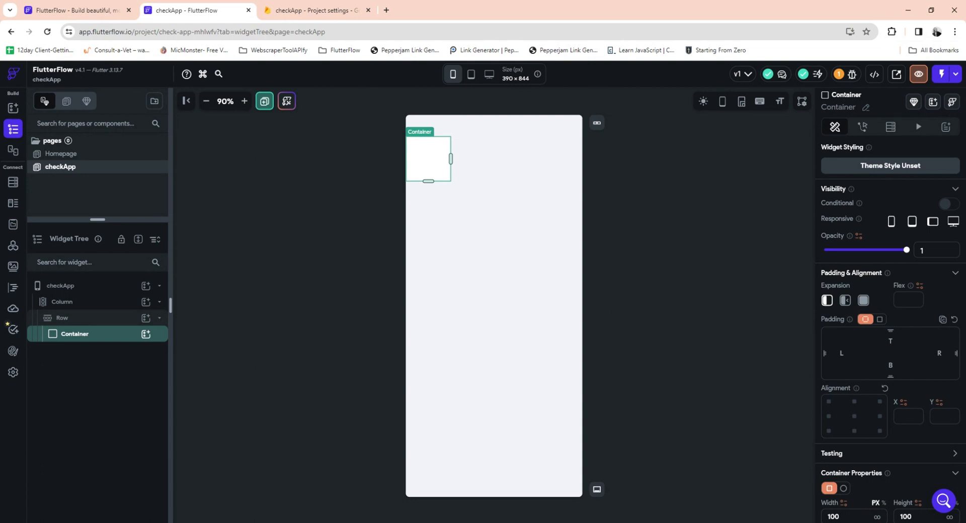
{"action": "left_click", "coordinate": [562, 125]}
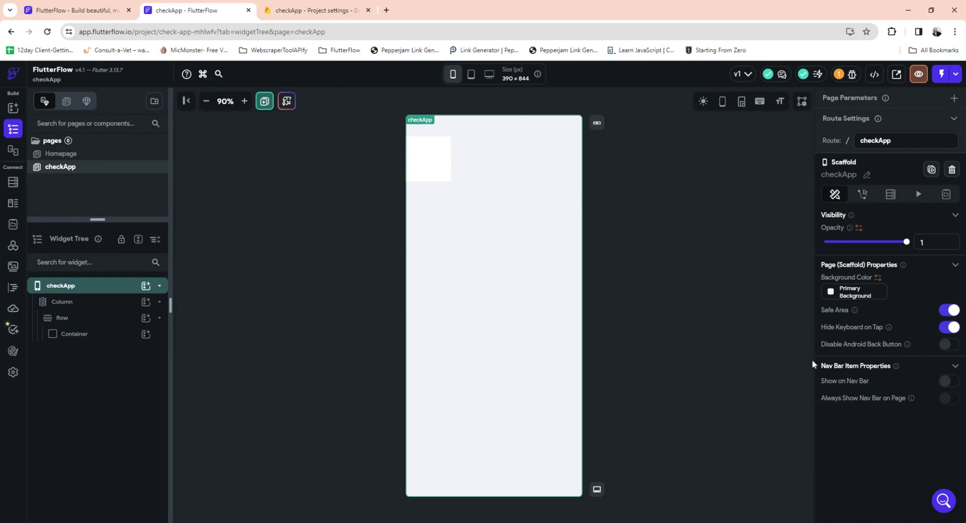
{"action": "left_click", "coordinate": [831, 294]}
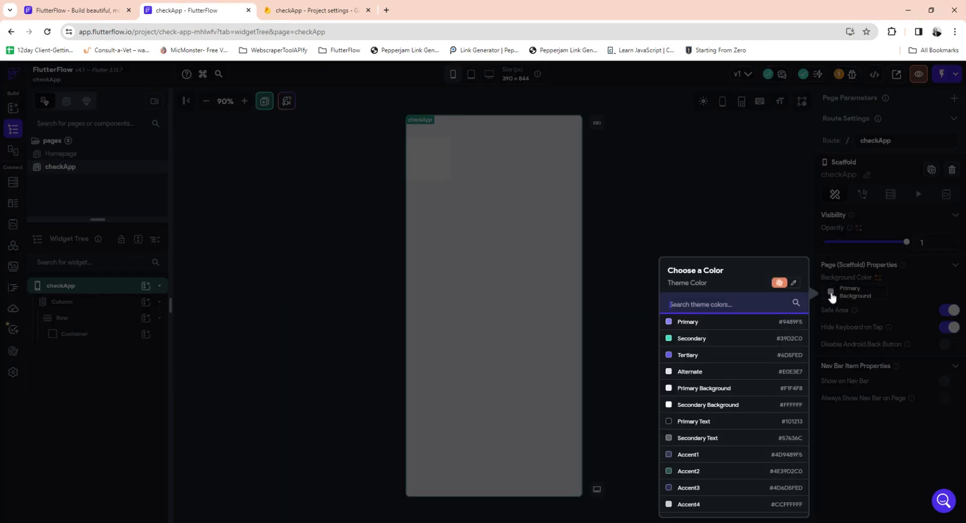
{"action": "left_click", "coordinate": [690, 210]}
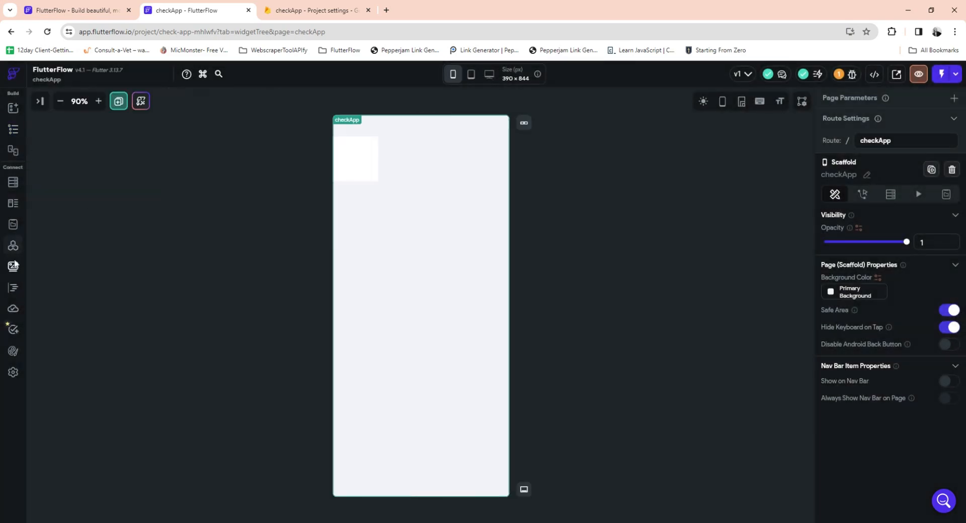
{"action": "left_click", "coordinate": [13, 266]}
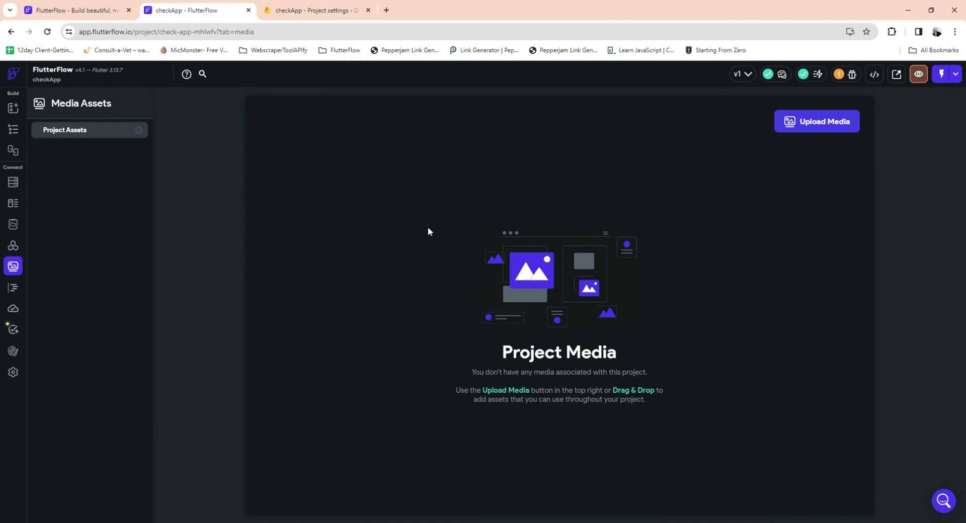
- Set the theme's loading indicator type to Pumping Heart (SpinKit)
{"action": "left_click", "coordinate": [13, 350]}
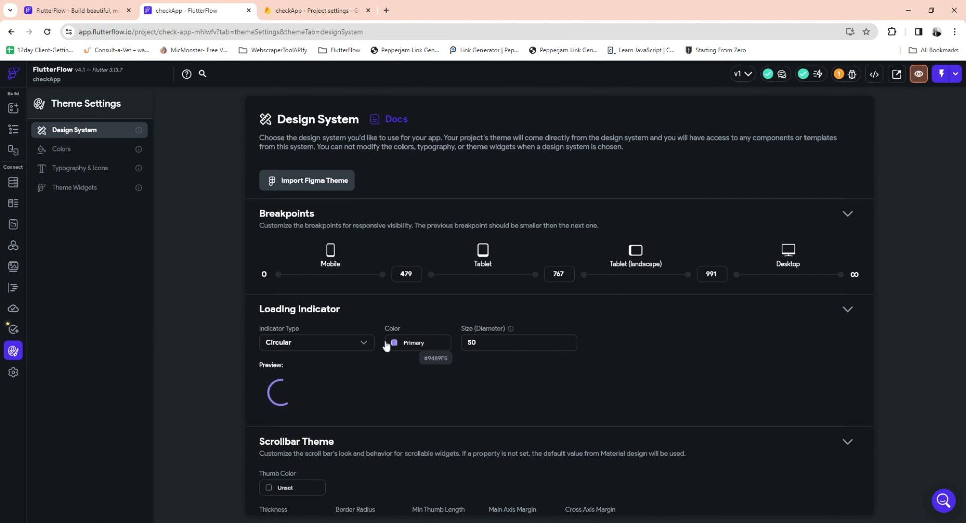
{"action": "left_click", "coordinate": [358, 352]}
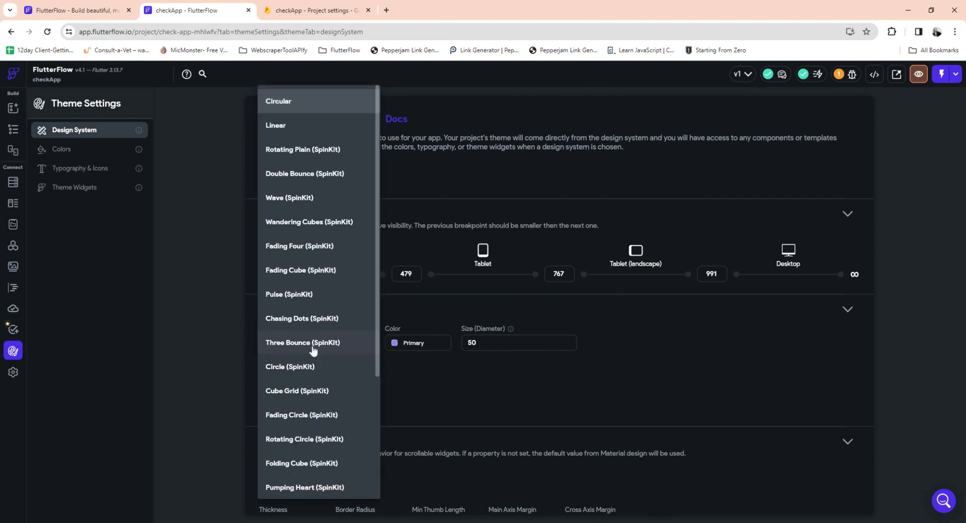
{"action": "left_click", "coordinate": [312, 488]}
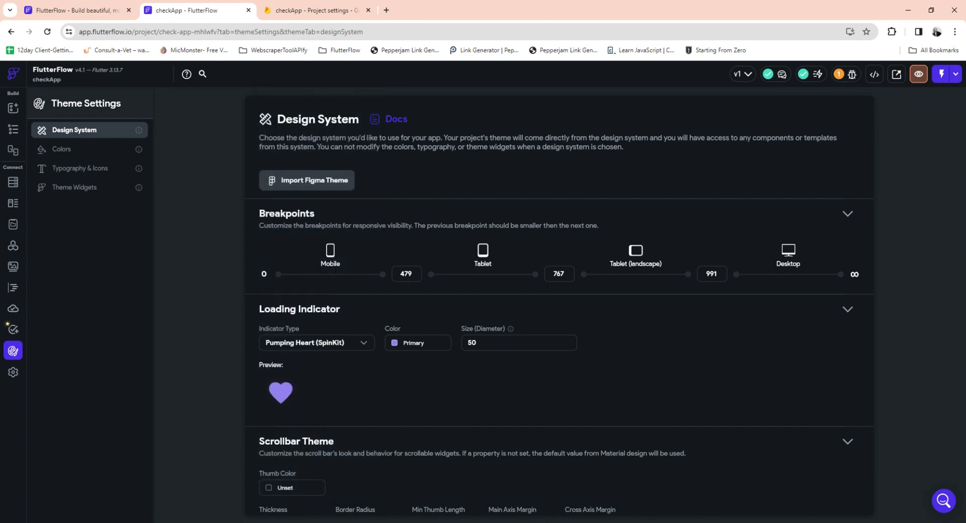
- Set the light mode theme's Primary brand color to #B1A1ED
{"action": "left_click", "coordinate": [425, 343]}
{"action": "type", "text": "B1A1ED"}
{"action": "left_click", "coordinate": [62, 149]}
{"action": "left_click", "coordinate": [309, 231]}
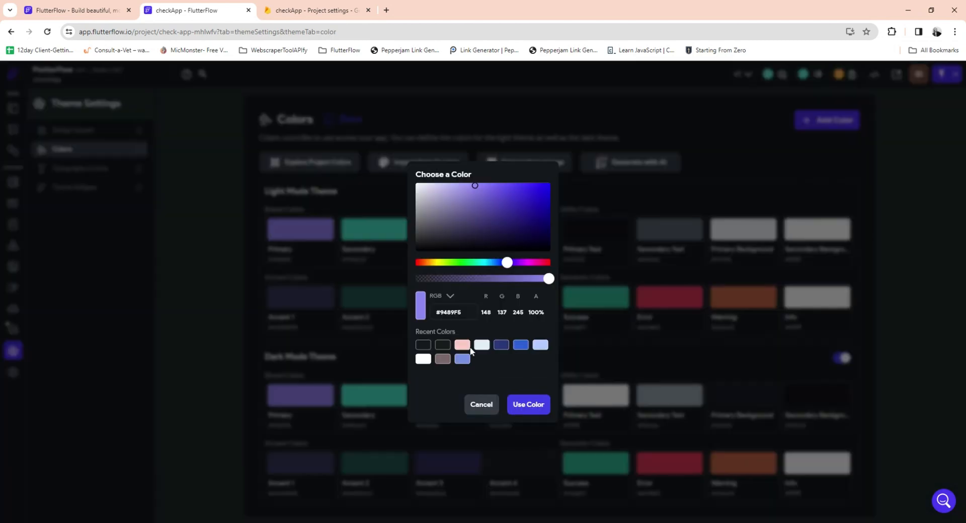
{"action": "double_click", "coordinate": [447, 312]}
{"action": "type", "text": "B1A1ED"}
{"action": "left_click", "coordinate": [528, 405]}
- Set the light mode theme's Tertiary brand color to #603F8B
{"action": "left_click", "coordinate": [441, 235]}
{"action": "double_click", "coordinate": [448, 313]}
{"action": "key", "text": "ctrl+v"}
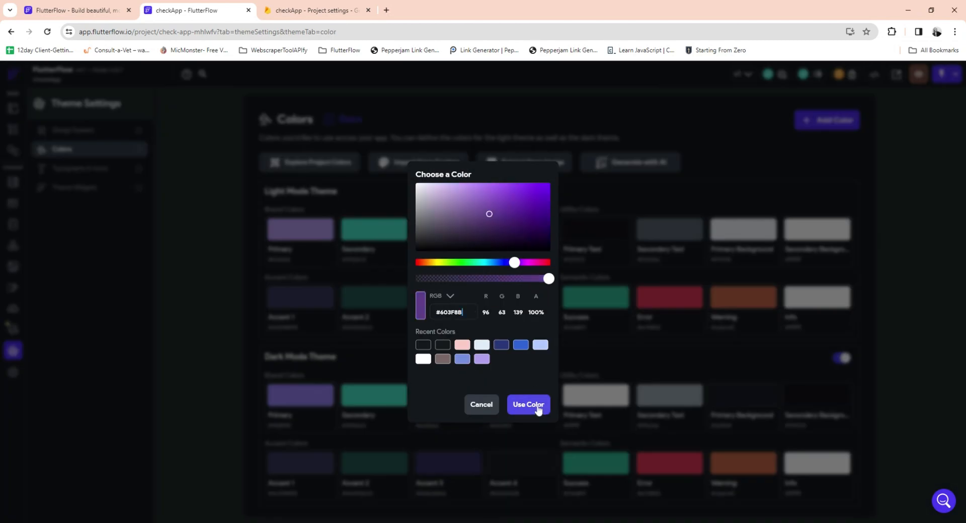
{"action": "left_click", "coordinate": [537, 407]}
- Set the light mode theme's Secondary brand color to #7F95E4
{"action": "left_click", "coordinate": [385, 232]}
{"action": "double_click", "coordinate": [449, 312]}
{"action": "key", "text": "ctrl+v"}
{"action": "left_click", "coordinate": [528, 404]}
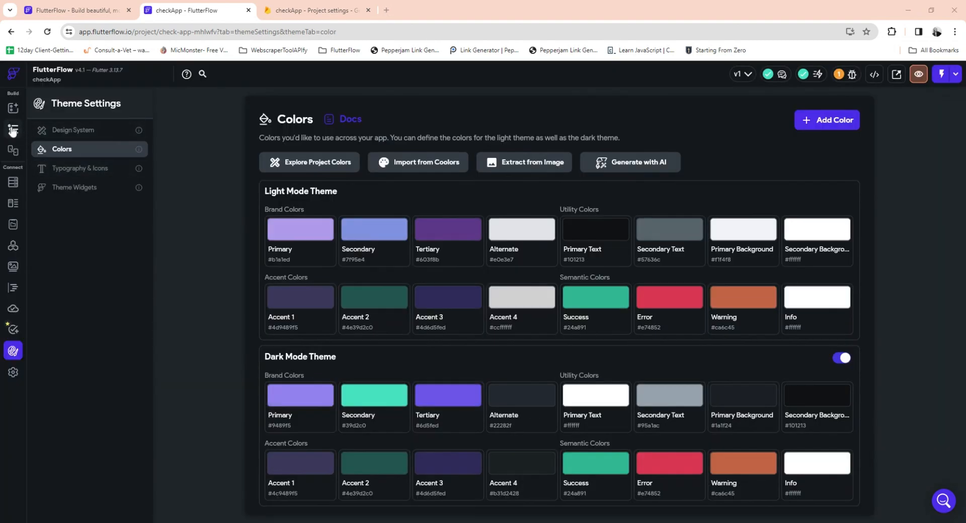
- Set the fill color of the checkApp page's Container to Primary Background
{"action": "left_click", "coordinate": [13, 129]}
{"action": "left_click", "coordinate": [425, 169]}
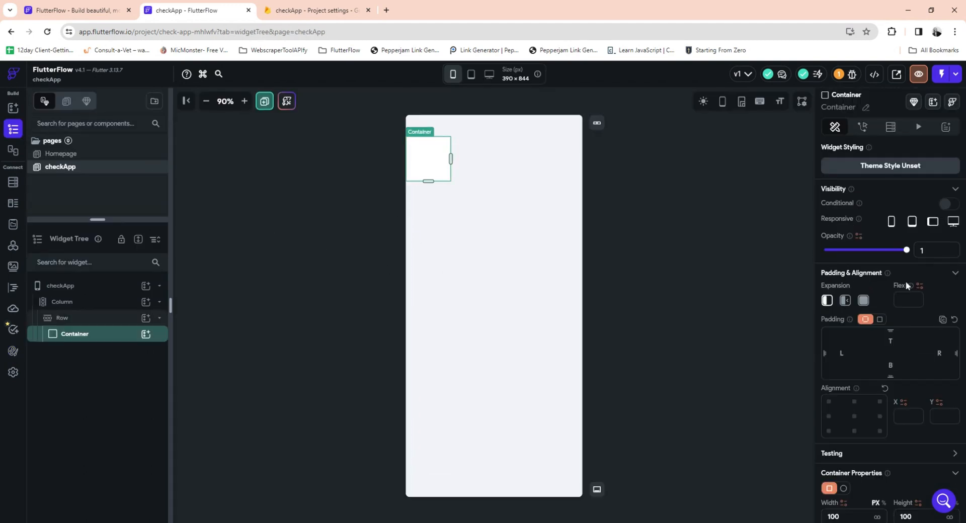
{"action": "scroll", "coordinate": [907, 369], "scroll_direction": "down", "scroll_amount": 3}
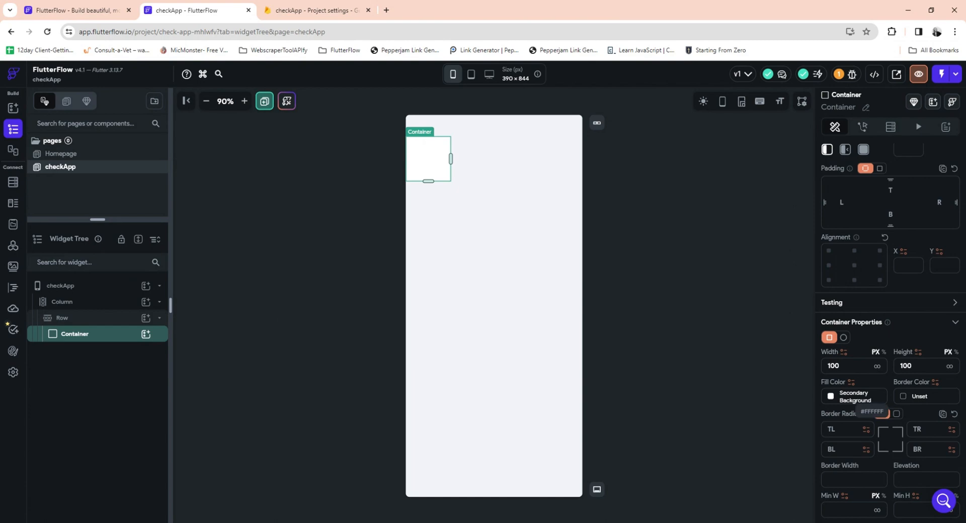
{"action": "left_click", "coordinate": [833, 397]}
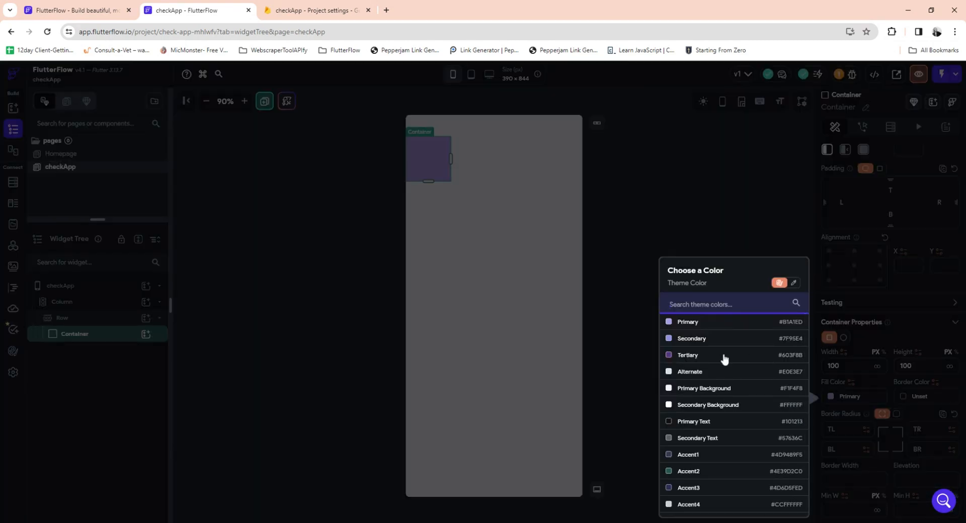
{"action": "left_click", "coordinate": [720, 391]}
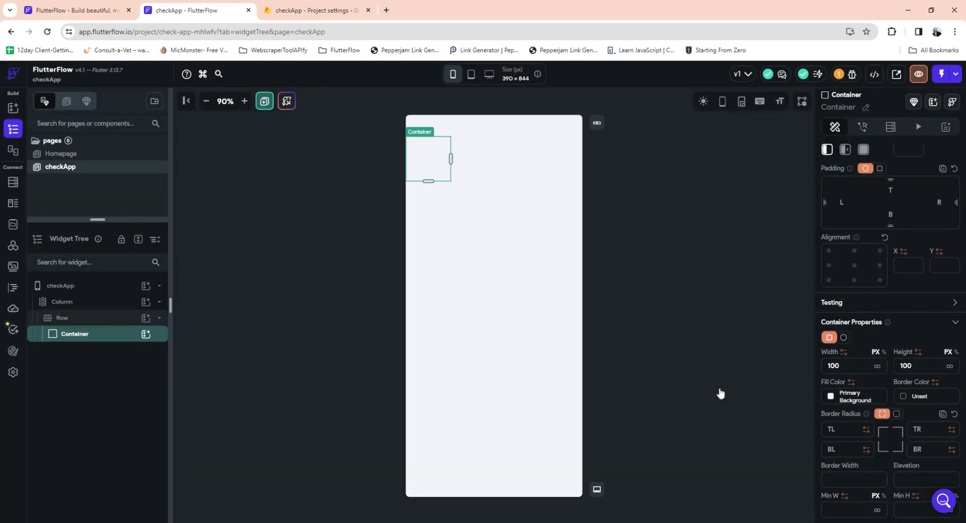
{"action": "left_click", "coordinate": [719, 381]}
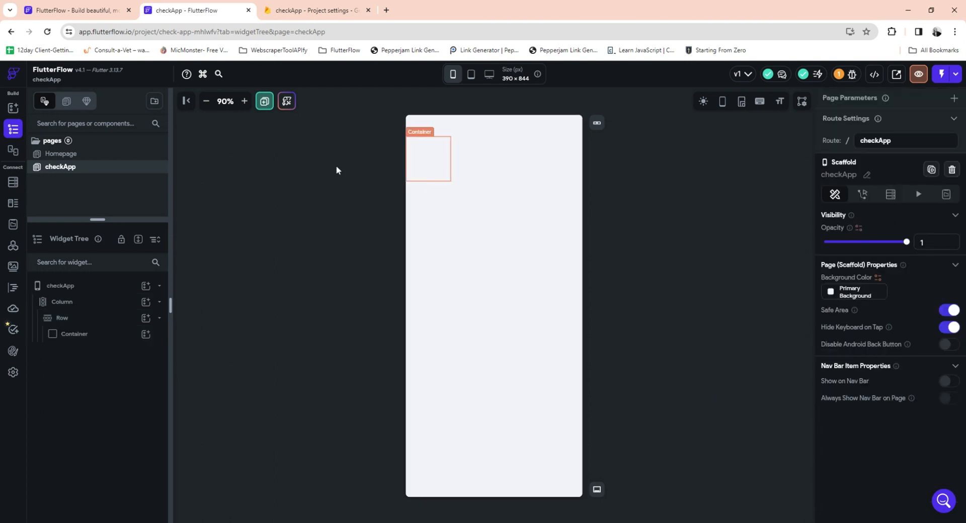
{"action": "left_click", "coordinate": [418, 166]}
{"action": "left_click", "coordinate": [720, 297]}
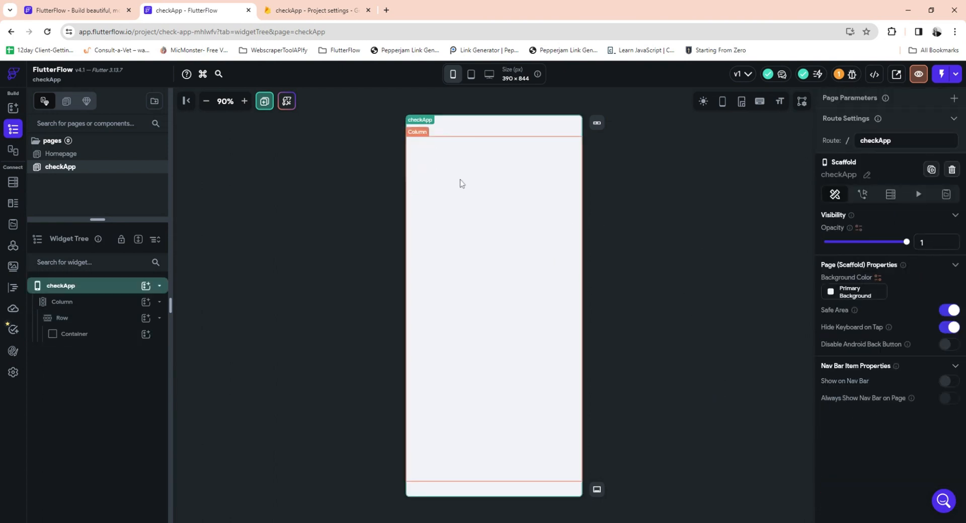
{"action": "left_click", "coordinate": [341, 207]}
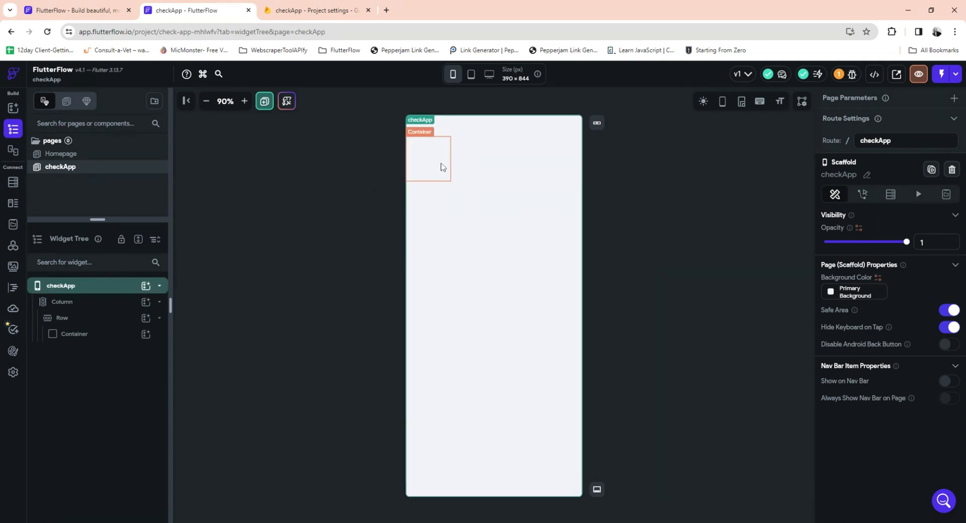
- Center the main axis alignment of the Row that holds the Container
{"action": "left_click", "coordinate": [439, 166]}
{"action": "left_click", "coordinate": [438, 166]}
{"action": "left_click", "coordinate": [849, 491]}
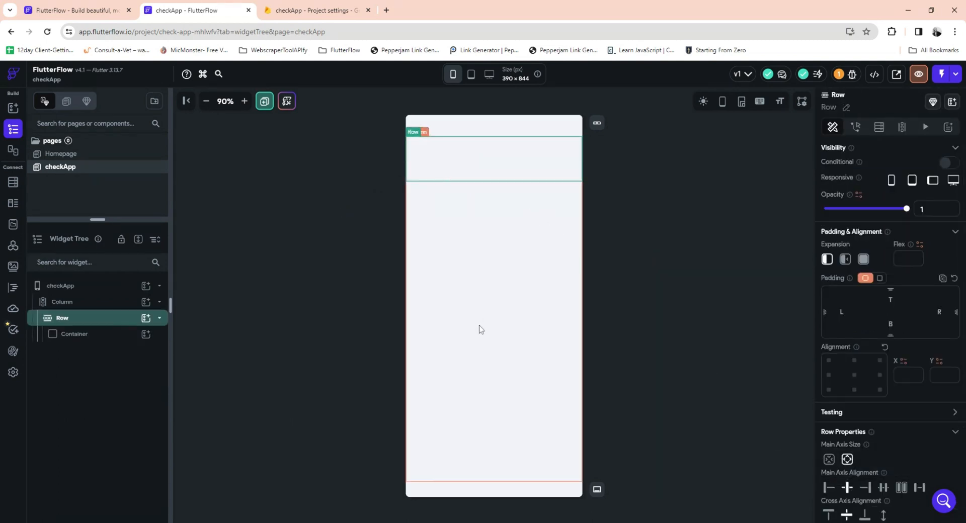
- Add a second Row to the page's Column and place a Text widget inside it
{"action": "left_click", "coordinate": [77, 302]}
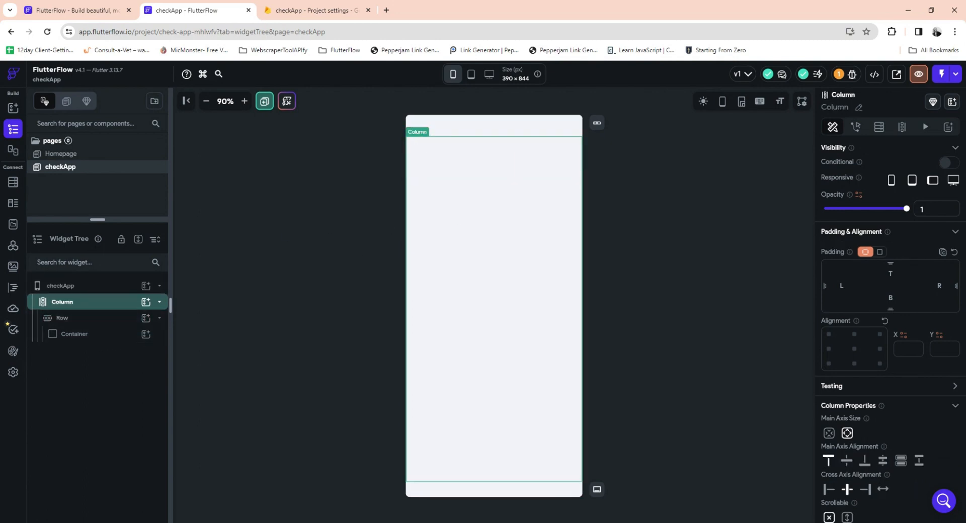
{"action": "left_click", "coordinate": [145, 302]}
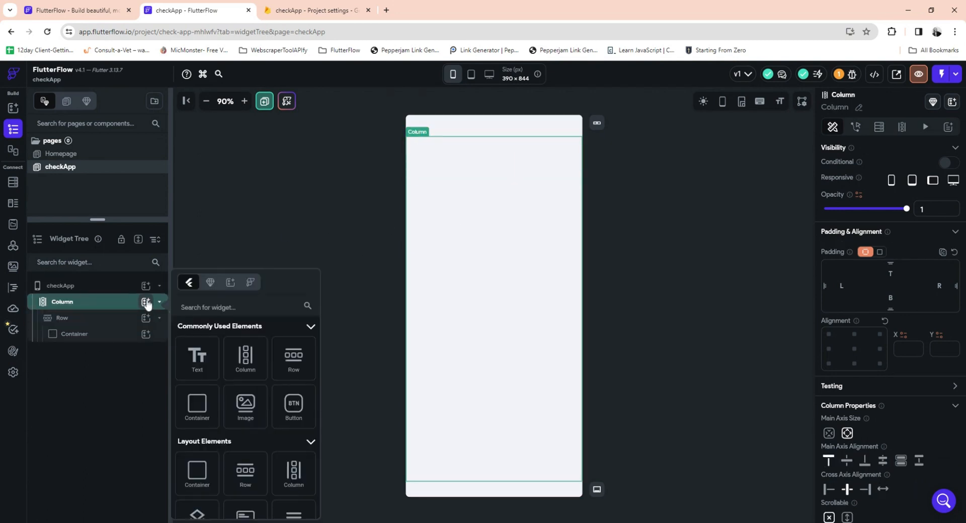
{"action": "left_click", "coordinate": [290, 365]}
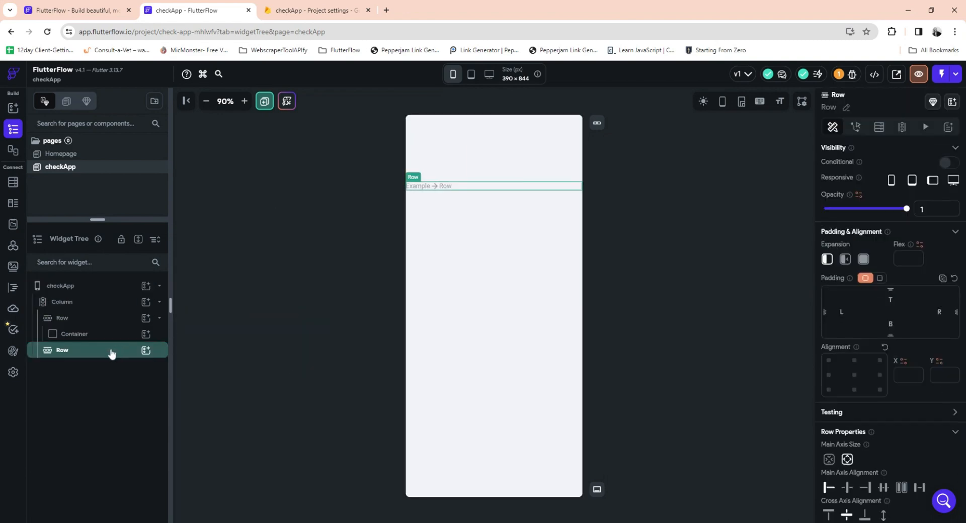
{"action": "left_click", "coordinate": [146, 352]}
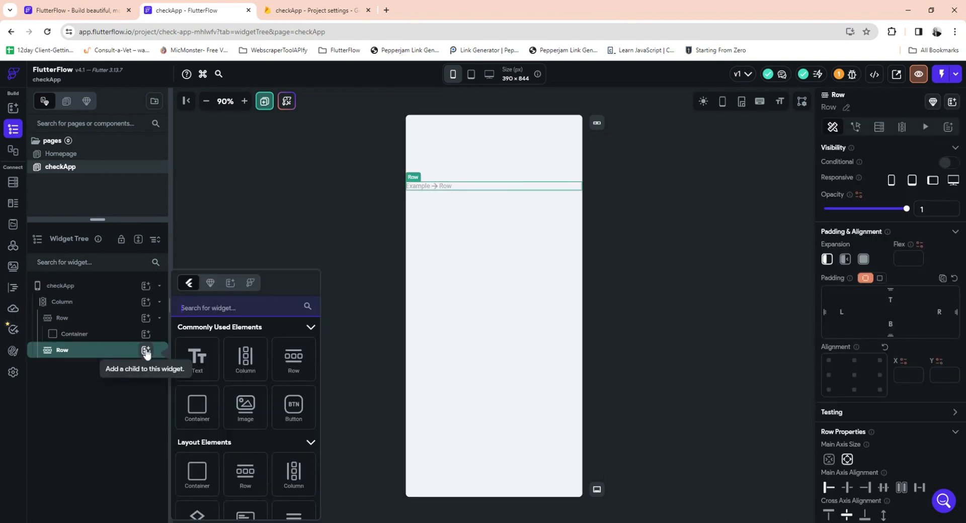
{"action": "left_click", "coordinate": [198, 356]}
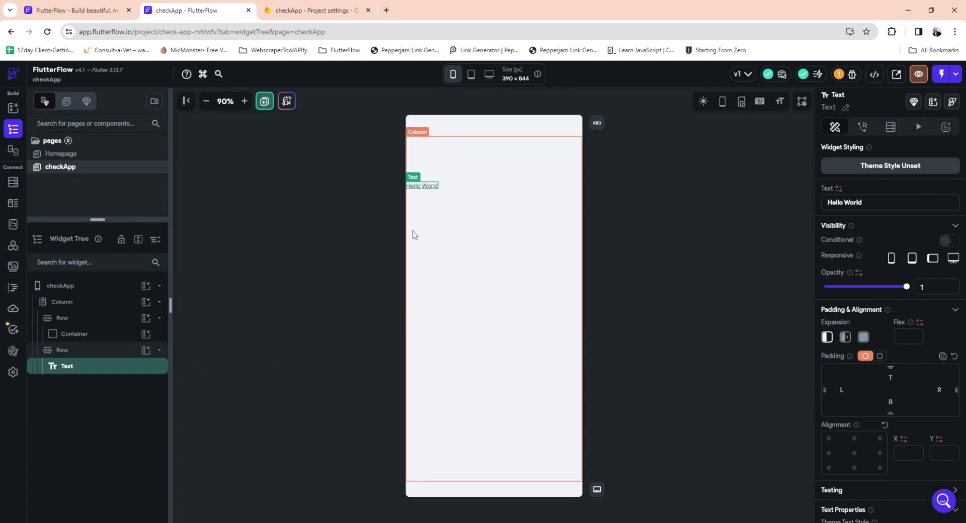
- Change the Text widget's content to checkApp and set its font weight to 700 - Bold
{"action": "key", "text": "ctrl+a"}
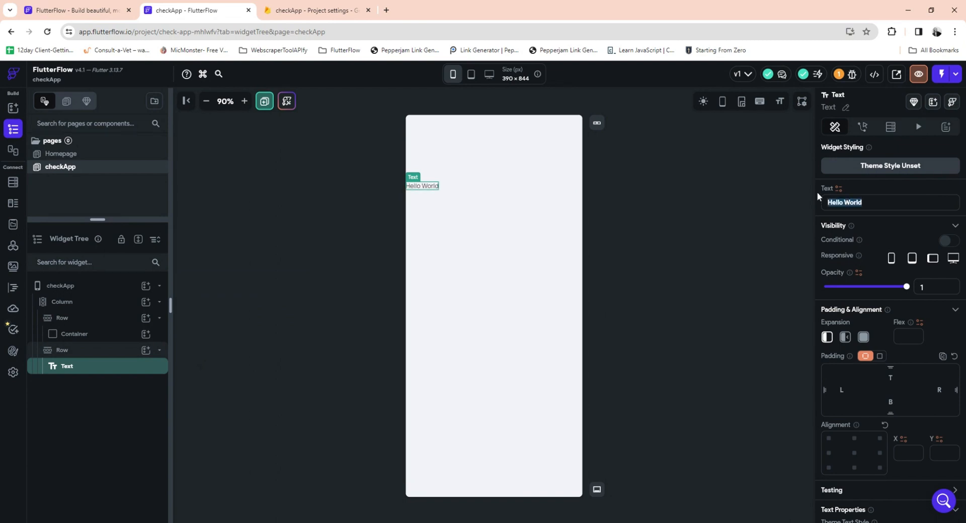
{"action": "type", "text": "checkApp"}
{"action": "scroll", "coordinate": [866, 408], "scroll_direction": "down", "scroll_amount": 5}
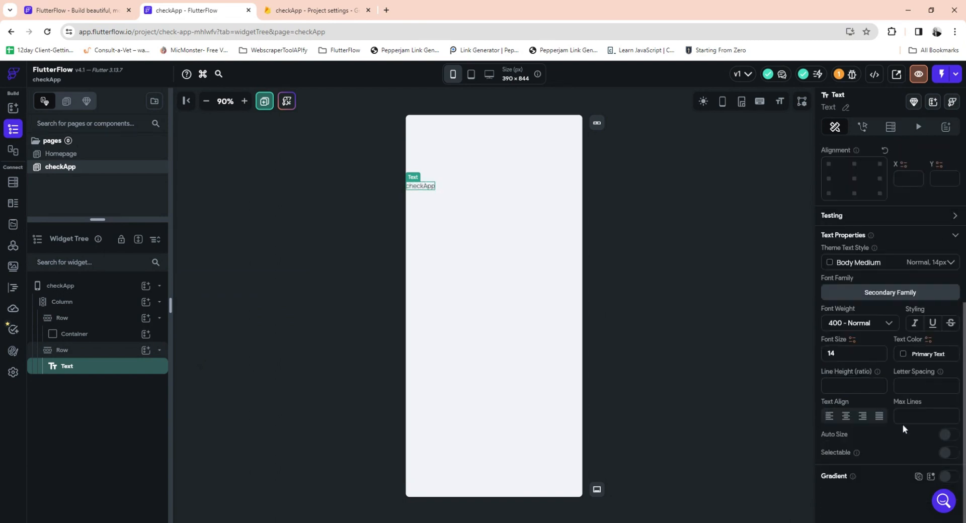
{"action": "left_click", "coordinate": [875, 323]}
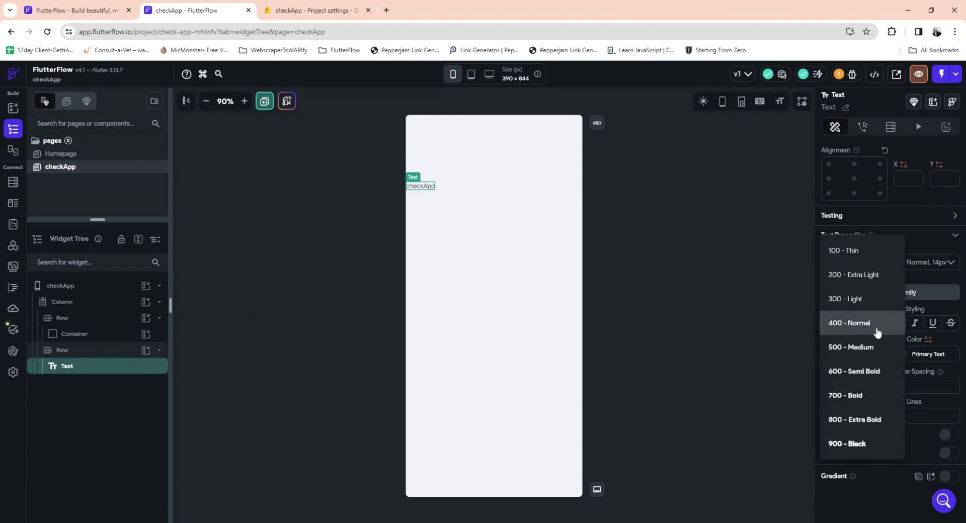
{"action": "left_click", "coordinate": [864, 397]}
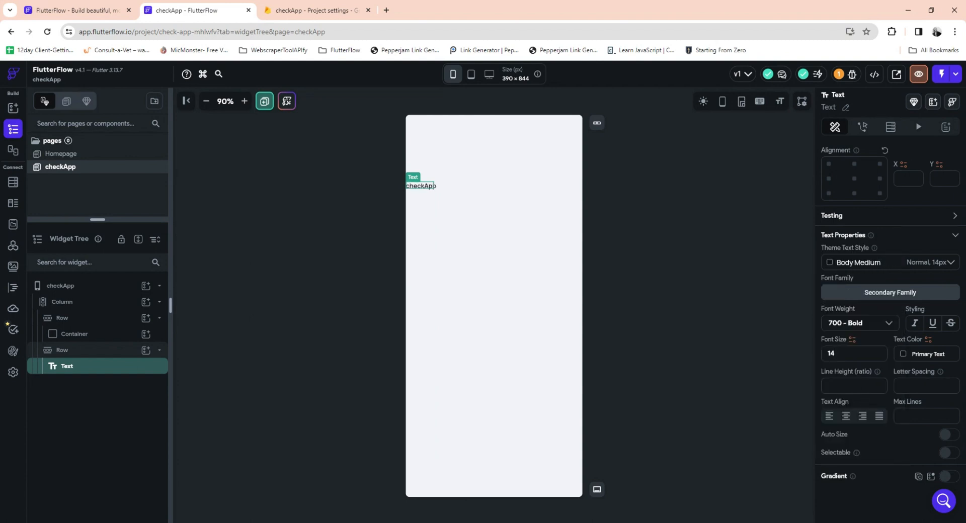
- Set the checkApp Text widget's font size to 26 and its text color to Tertiary
{"action": "key", "text": "BackSpace"}
{"action": "key", "text": "BackSpace"}
{"action": "type", "text": "26"}
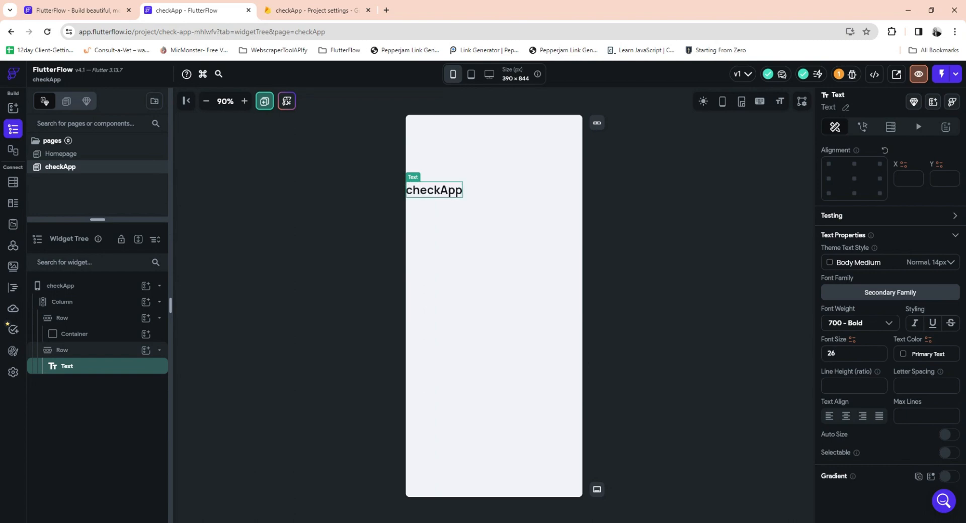
{"action": "left_click", "coordinate": [905, 356]}
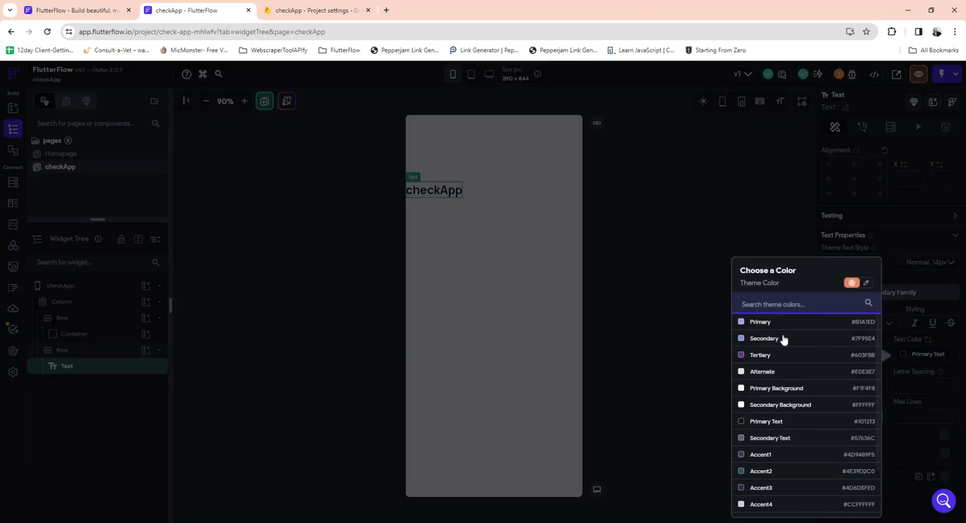
{"action": "left_click", "coordinate": [783, 357]}
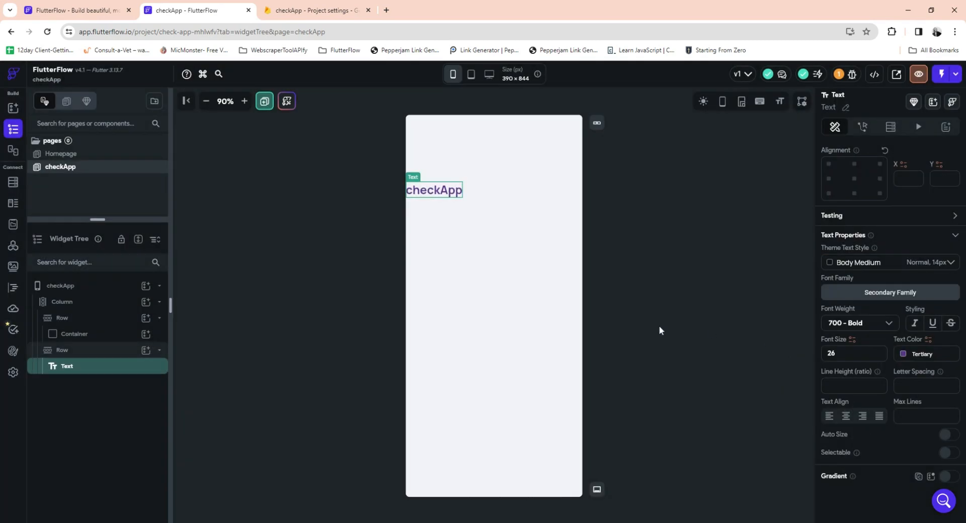
- Center the main axis alignment of the Row that holds the checkApp text
{"action": "left_click", "coordinate": [477, 195]}
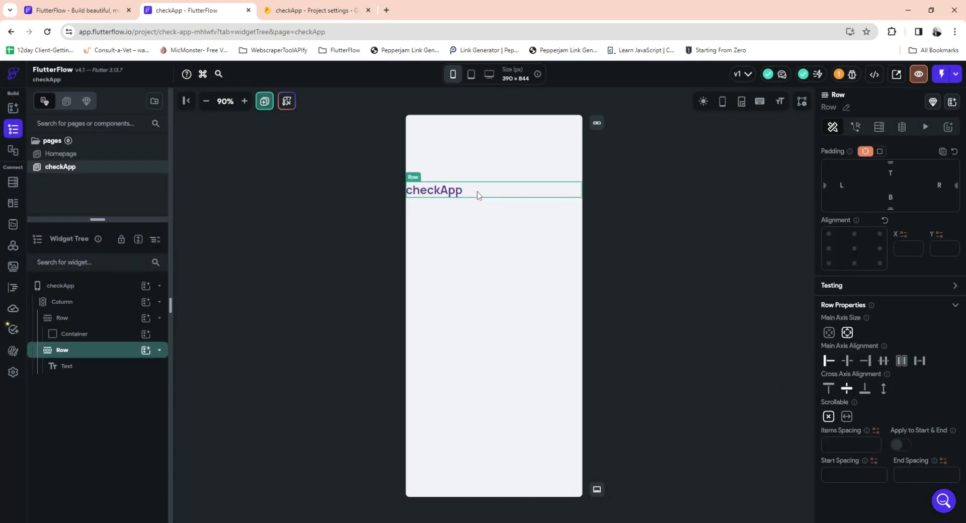
{"action": "left_click", "coordinate": [847, 361]}
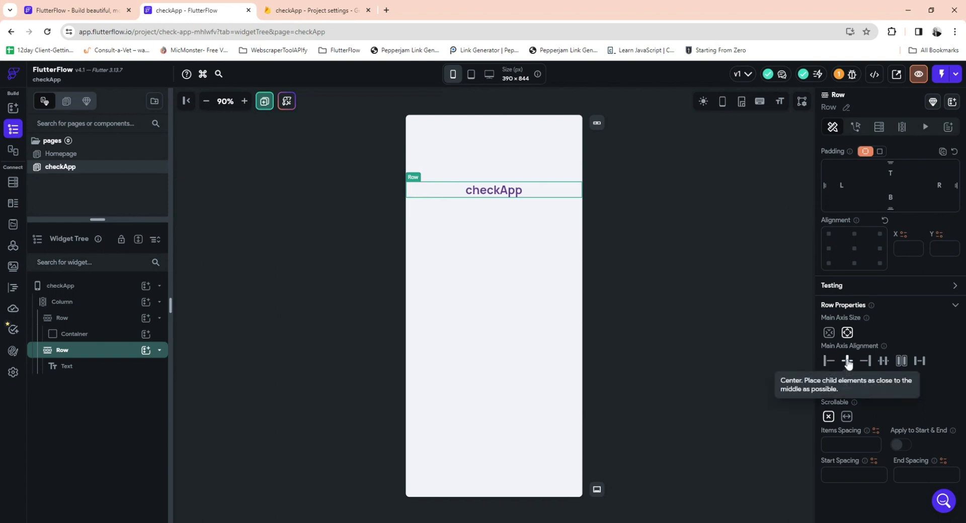
{"action": "left_click", "coordinate": [676, 291]}
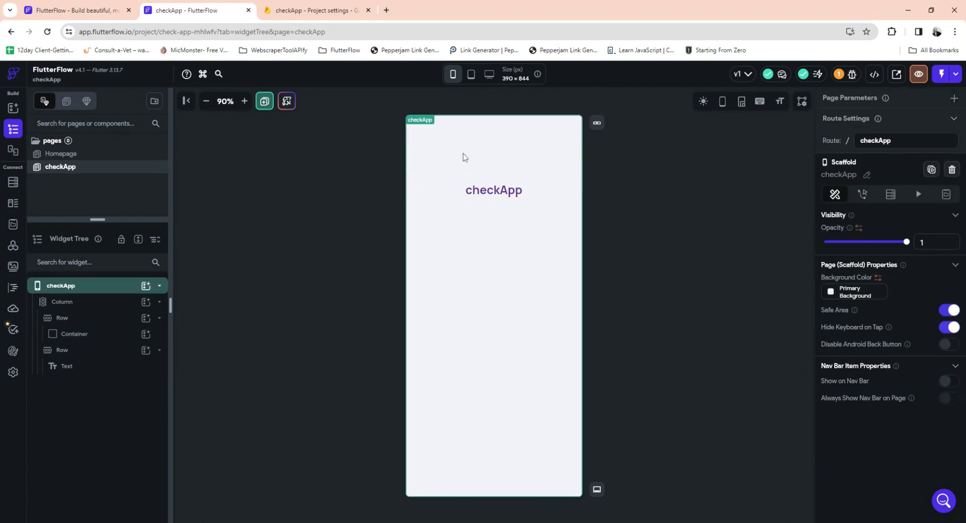
- Give the Container a background image of type Asset by uploading the check app logo
{"action": "left_click", "coordinate": [485, 173]}
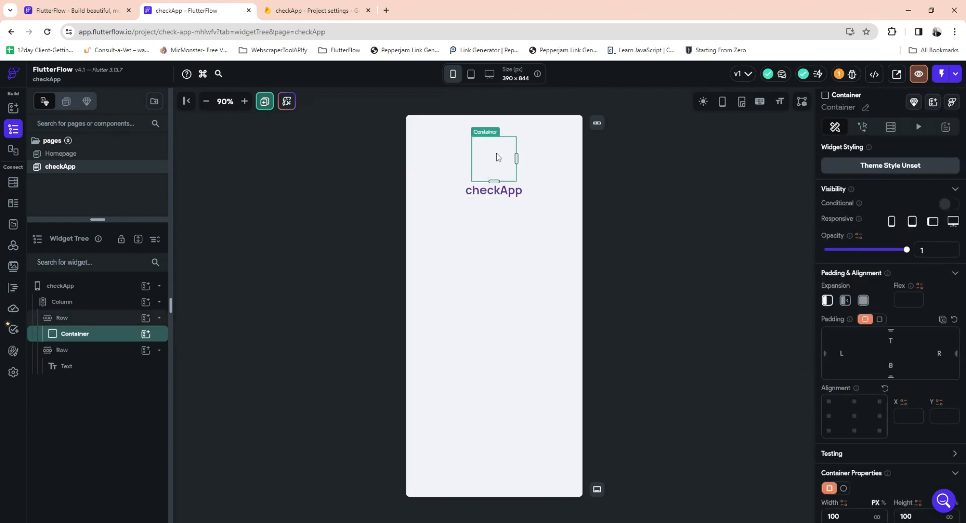
{"action": "scroll", "coordinate": [880, 369], "scroll_direction": "down", "scroll_amount": 8}
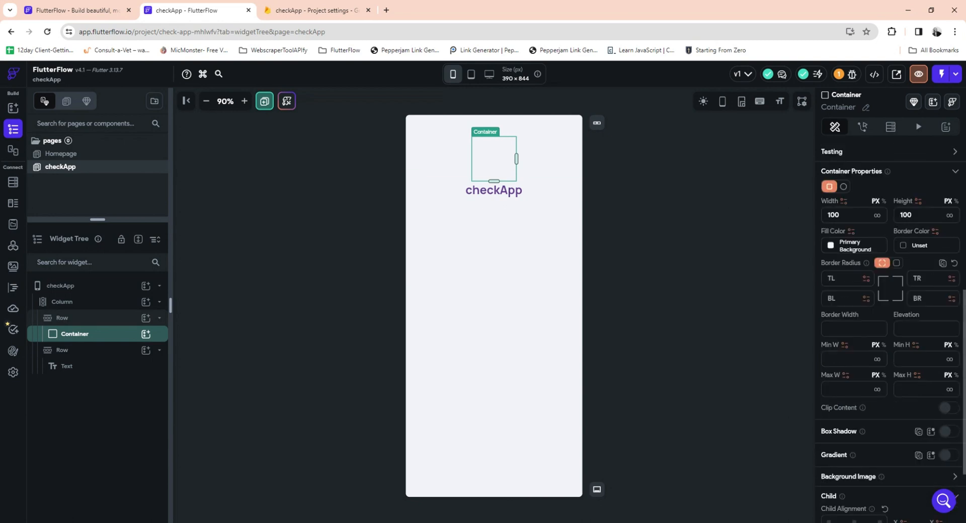
{"action": "scroll", "coordinate": [914, 396], "scroll_direction": "up", "scroll_amount": 3}
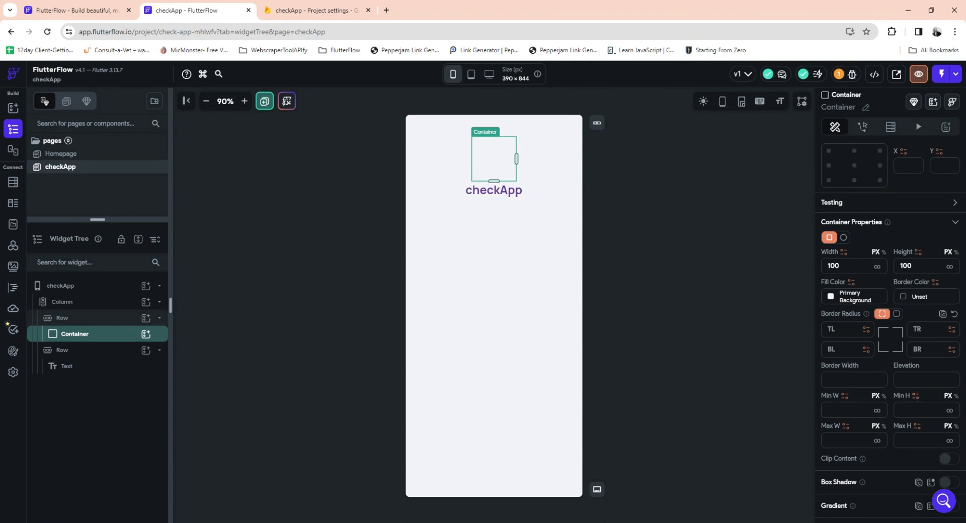
{"action": "scroll", "coordinate": [915, 394], "scroll_direction": "up", "scroll_amount": 5}
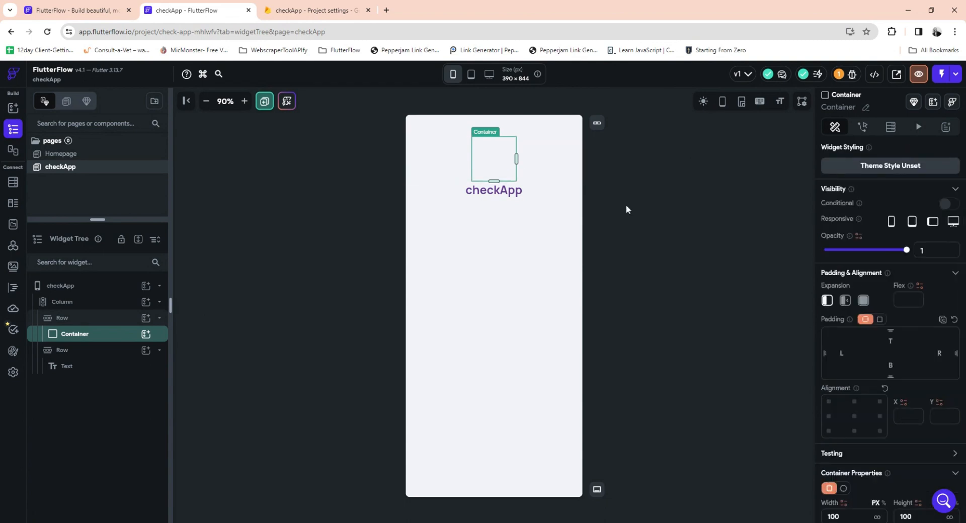
{"action": "scroll", "coordinate": [921, 360], "scroll_direction": "down", "scroll_amount": 6}
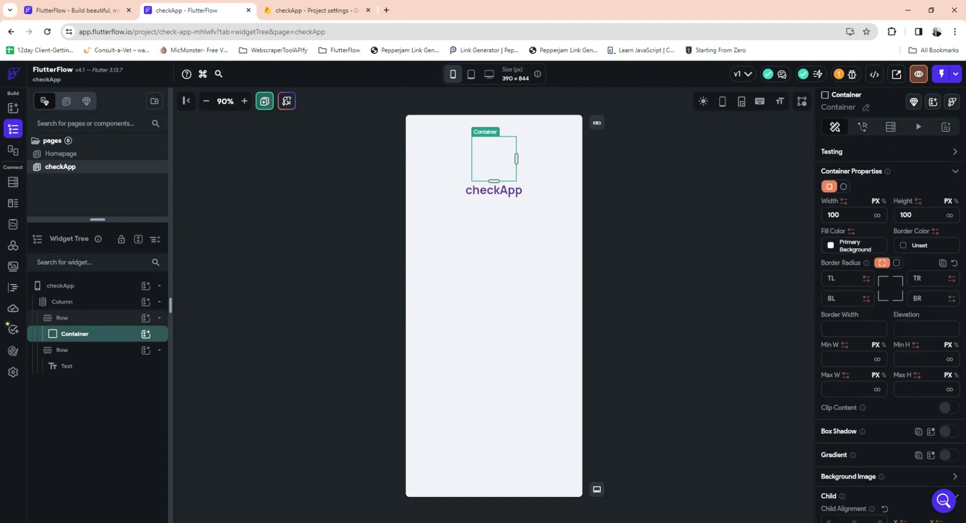
{"action": "scroll", "coordinate": [935, 383], "scroll_direction": "down", "scroll_amount": 2}
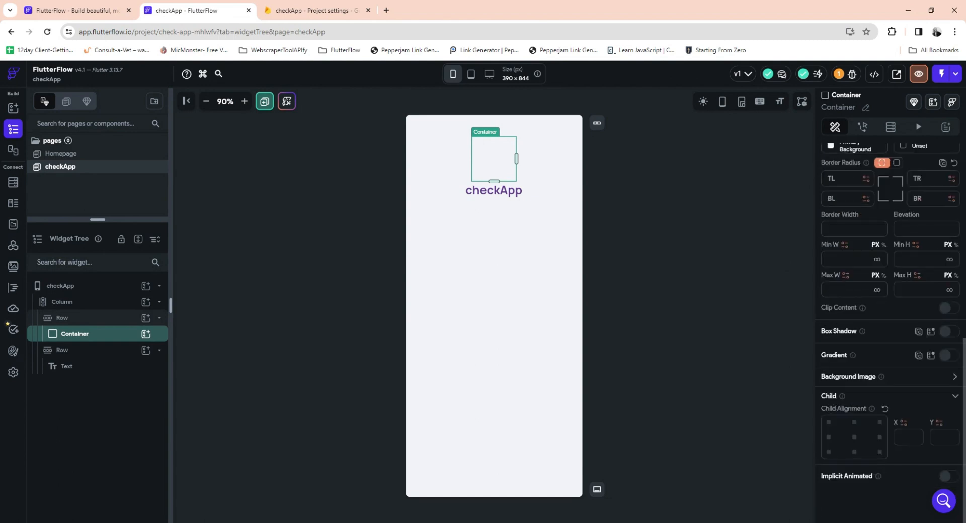
{"action": "left_click", "coordinate": [955, 377]}
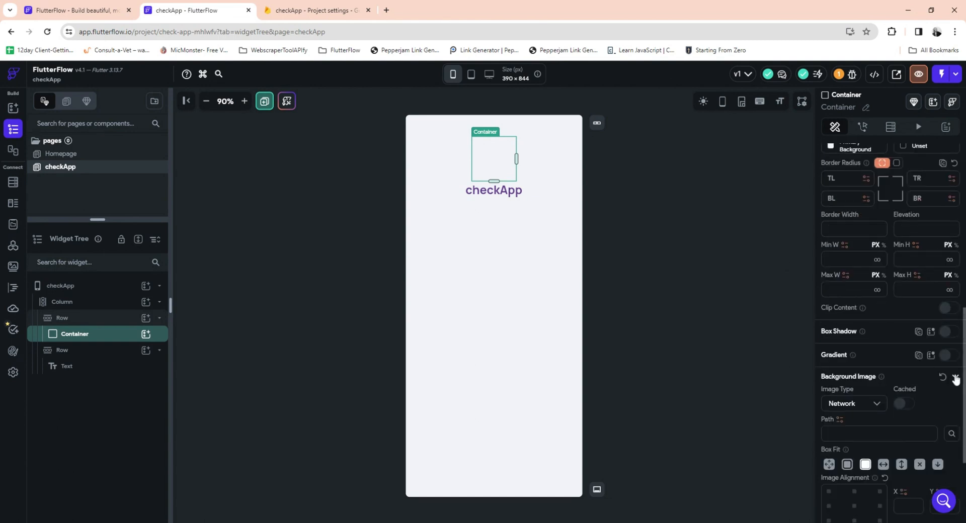
{"action": "left_click", "coordinate": [876, 404]}
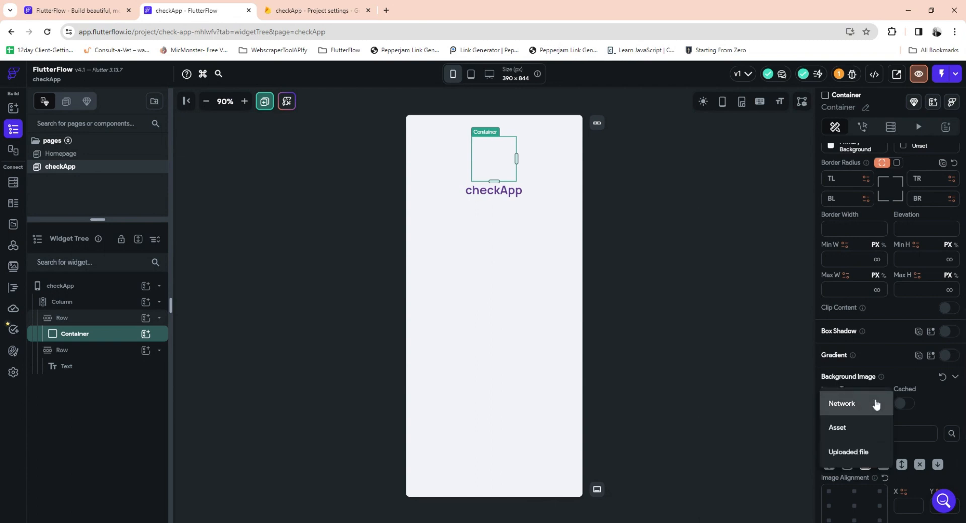
{"action": "left_click", "coordinate": [857, 433]}
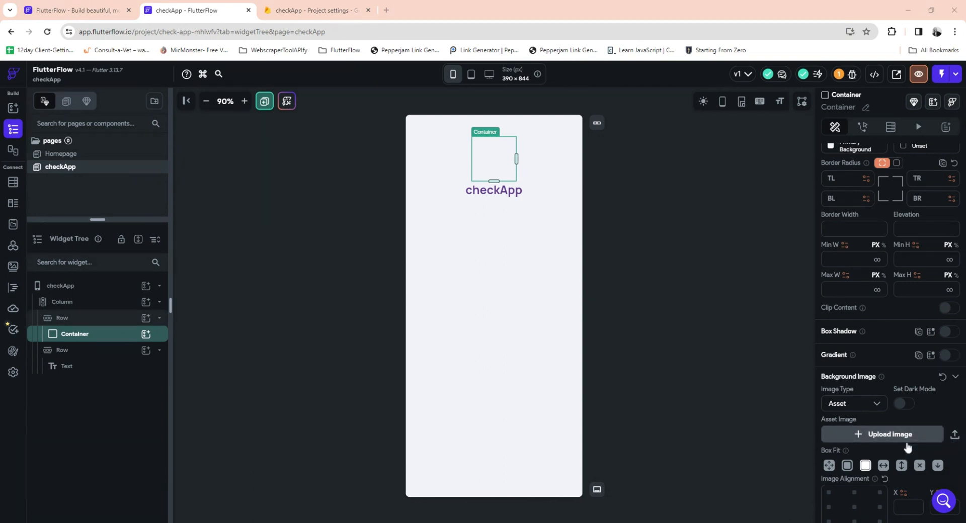
{"action": "double_click", "coordinate": [266, 262]}
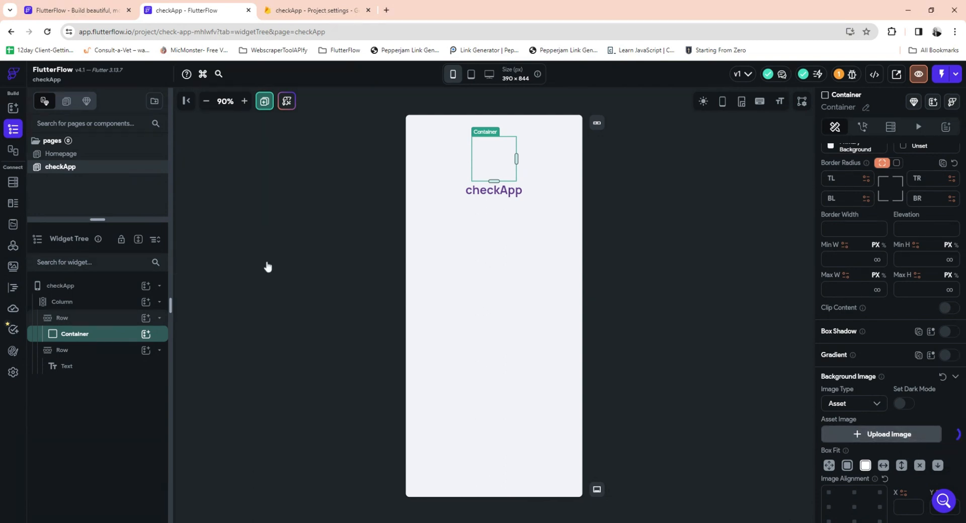
{"action": "left_click", "coordinate": [677, 271]}
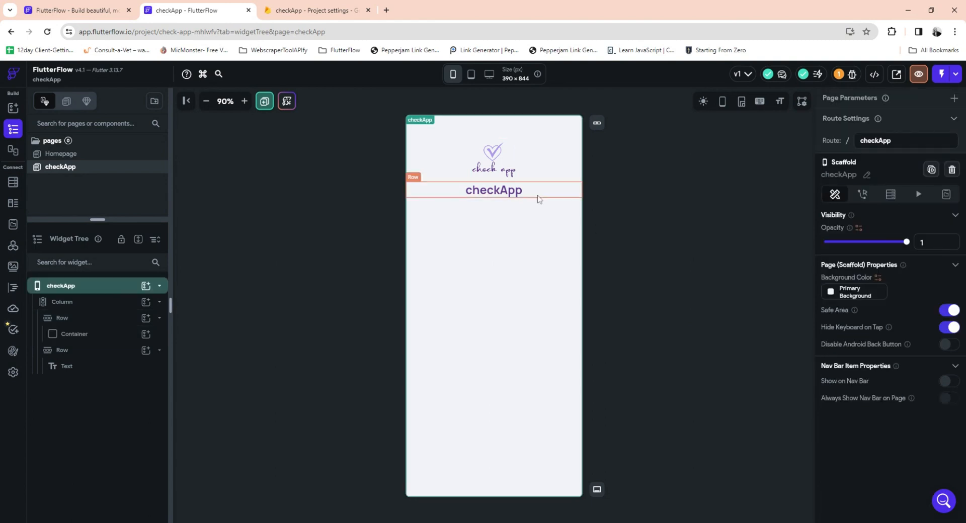
- Center the main axis alignment of the checkApp page's Column
{"action": "left_click", "coordinate": [493, 153]}
{"action": "left_click", "coordinate": [506, 194]}
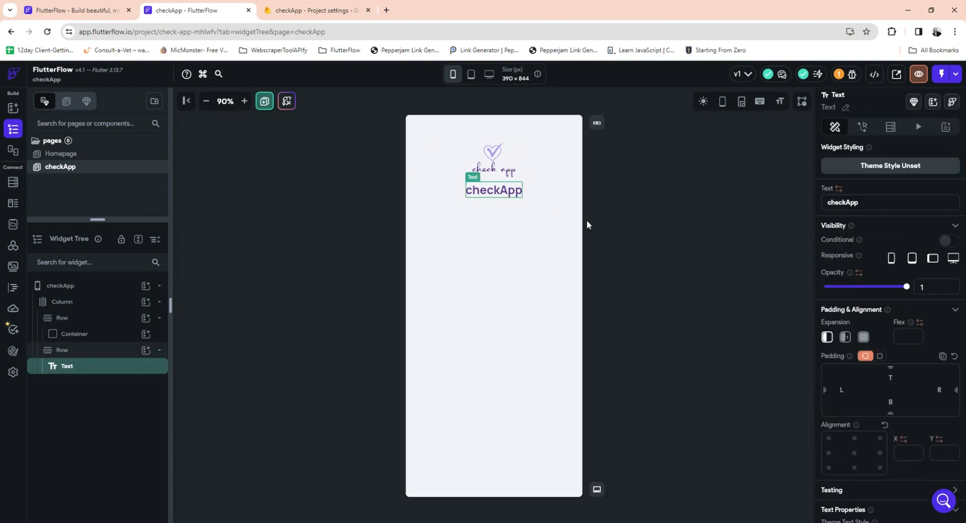
{"action": "left_click", "coordinate": [654, 244]}
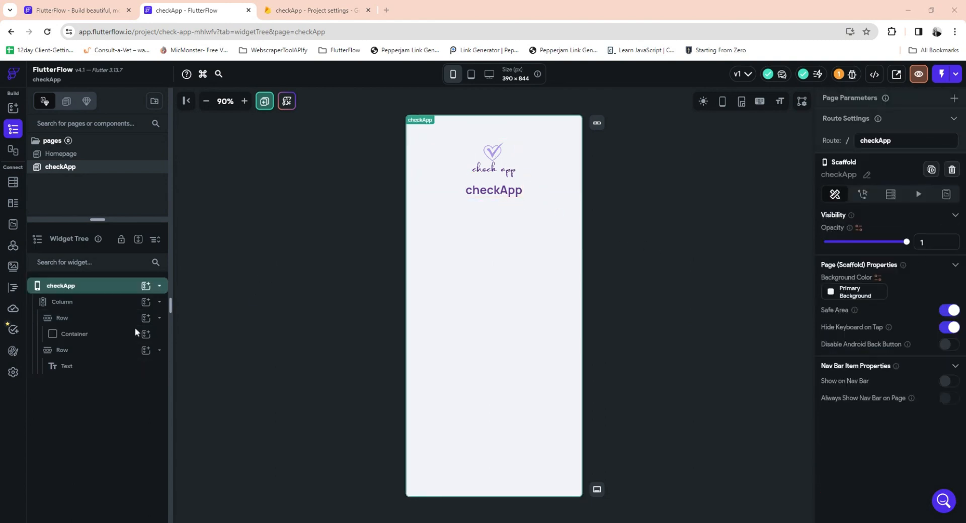
{"action": "left_click", "coordinate": [82, 304]}
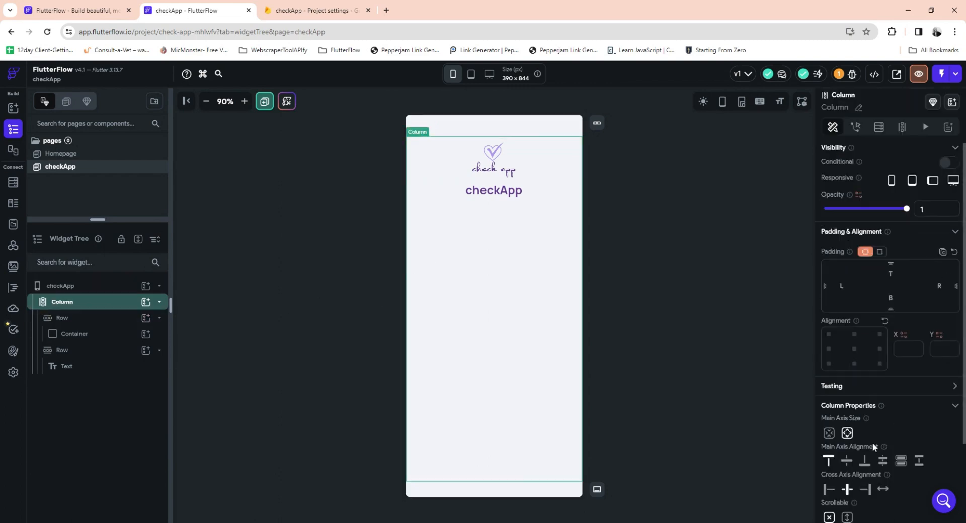
{"action": "left_click", "coordinate": [847, 459]}
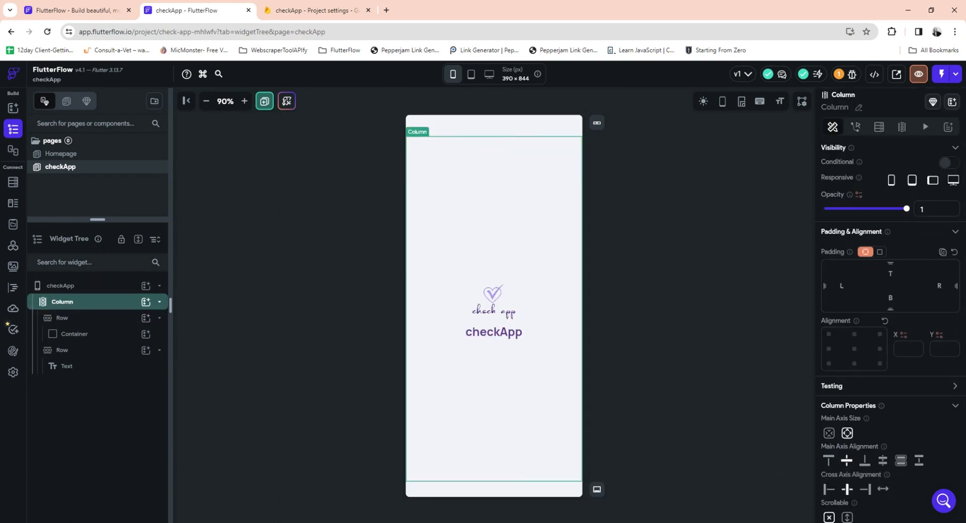
{"action": "left_click", "coordinate": [493, 299]}
- Create a blank page named onBoarding and delete its AppBar
{"action": "right_click", "coordinate": [61, 146]}
{"action": "left_click", "coordinate": [83, 160]}
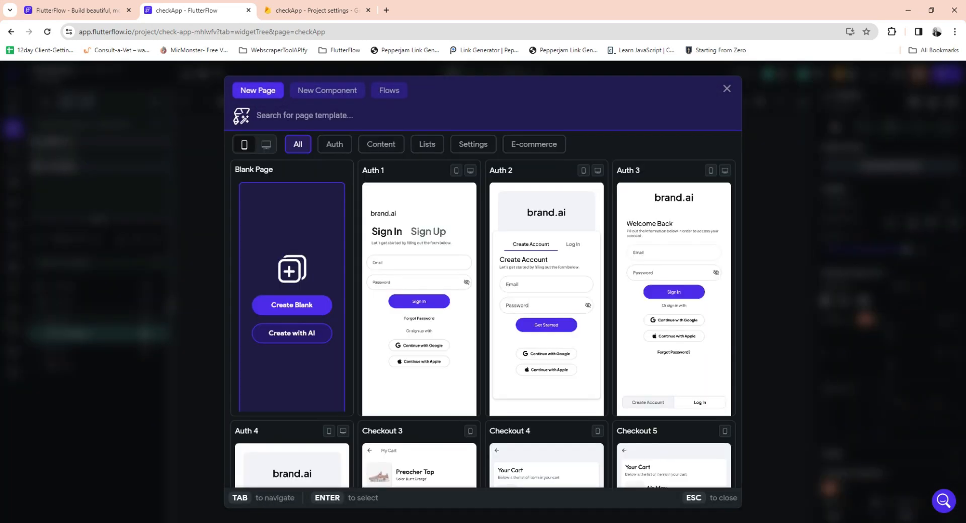
{"action": "left_click", "coordinate": [294, 305]}
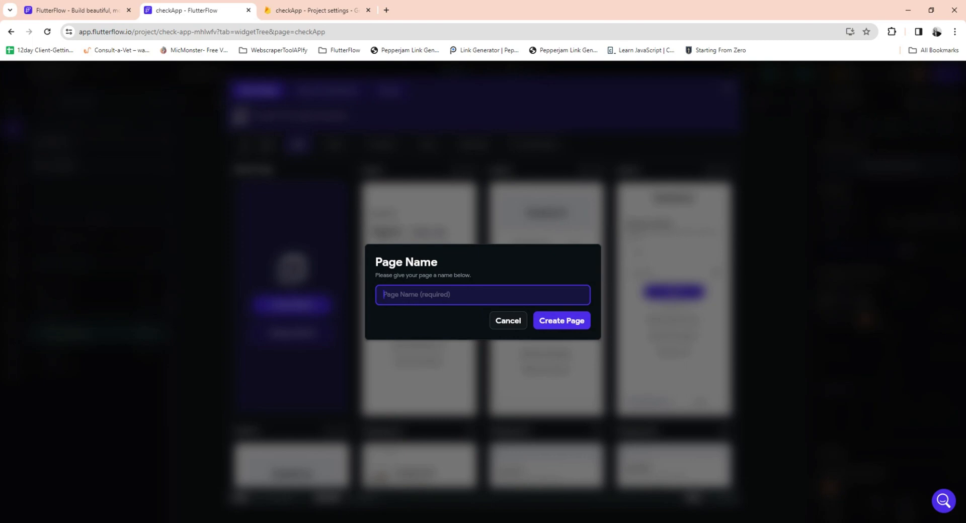
{"action": "type", "text": "onBoarding"}
{"action": "left_click", "coordinate": [558, 322]}
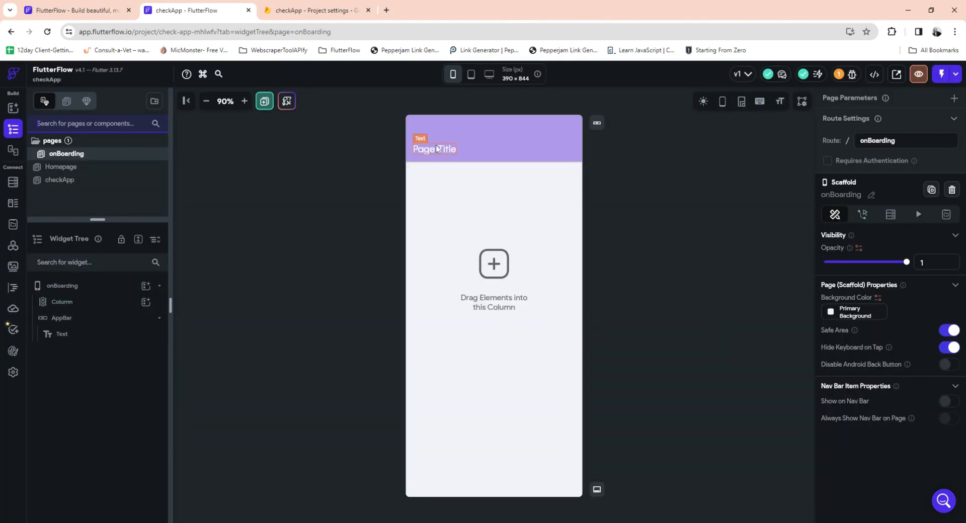
{"action": "left_click", "coordinate": [514, 148]}
{"action": "key", "text": "Delete"}
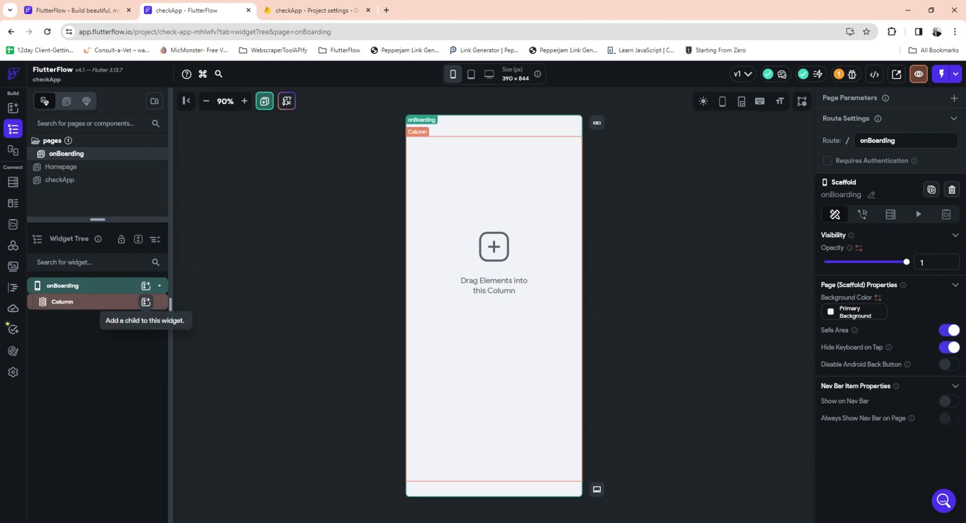
- Add a PageView widget inside the onBoarding page's Column
{"action": "left_click", "coordinate": [146, 302]}
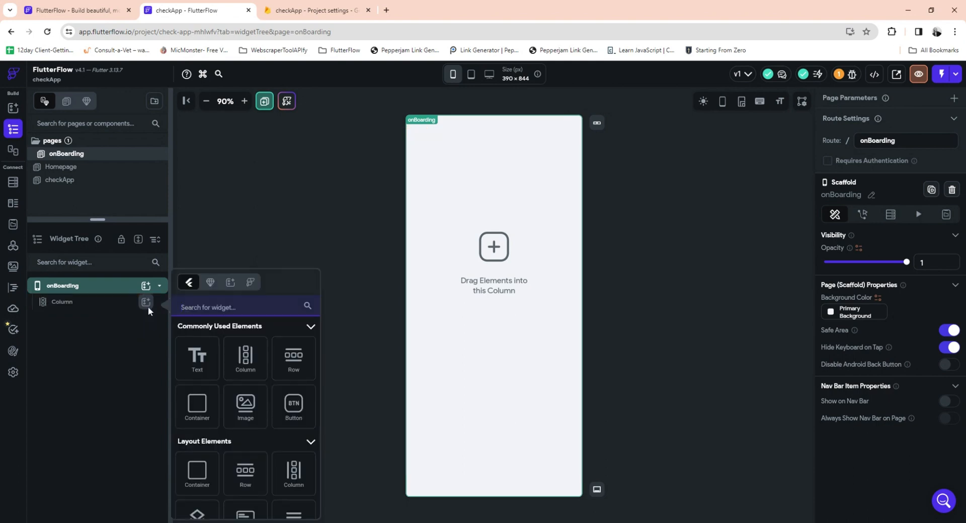
{"action": "left_click", "coordinate": [149, 305]}
{"action": "left_click", "coordinate": [147, 304]}
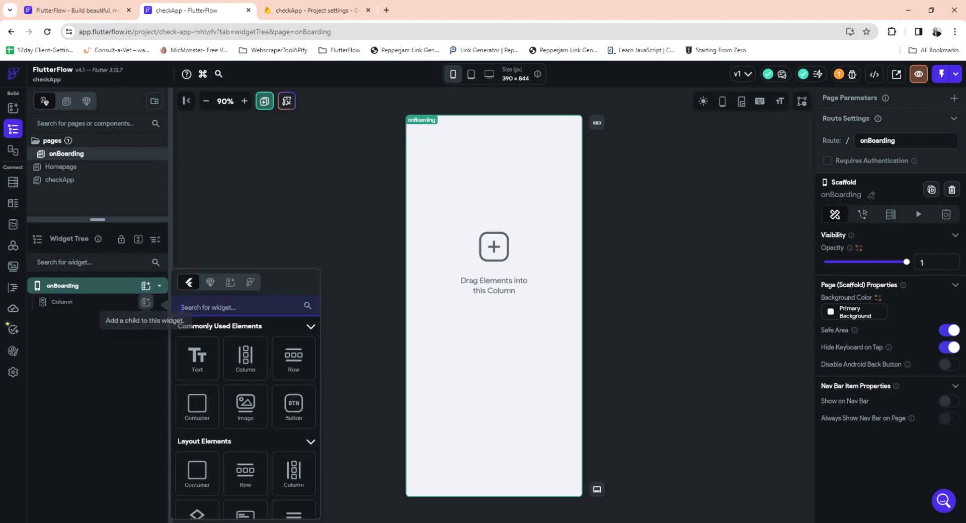
{"action": "type", "text": "pageview"}
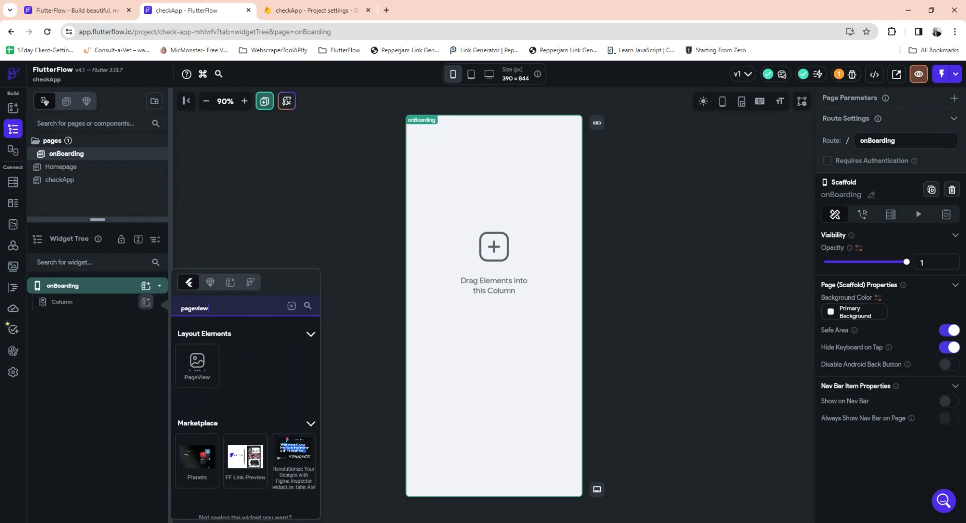
{"action": "left_click", "coordinate": [198, 366]}
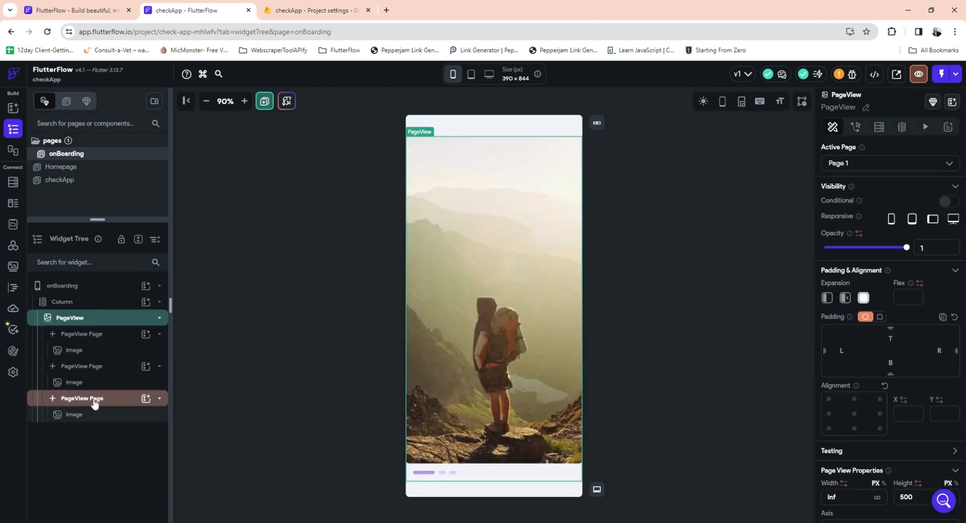
- Replace the image in the first PageView page with a Column and add a Row inside that Column
{"action": "left_click", "coordinate": [81, 335]}
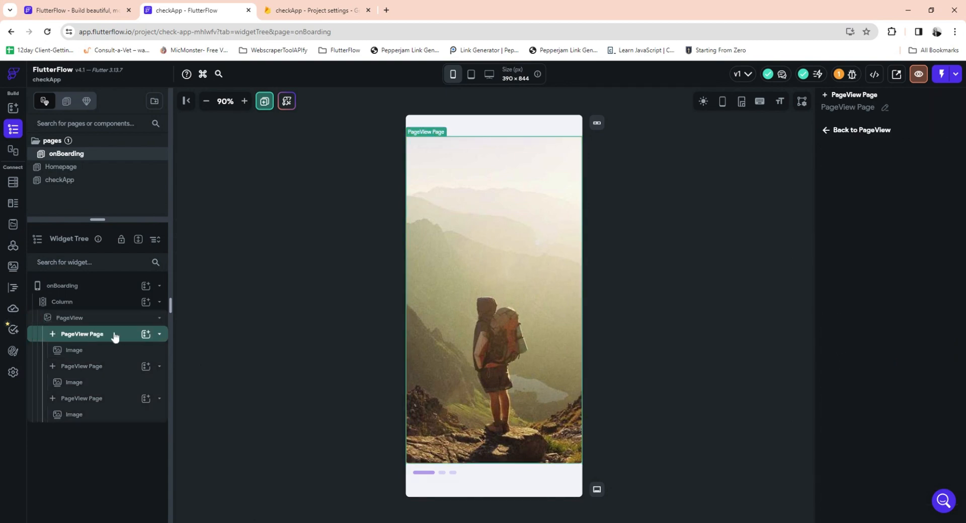
{"action": "left_click", "coordinate": [145, 335]}
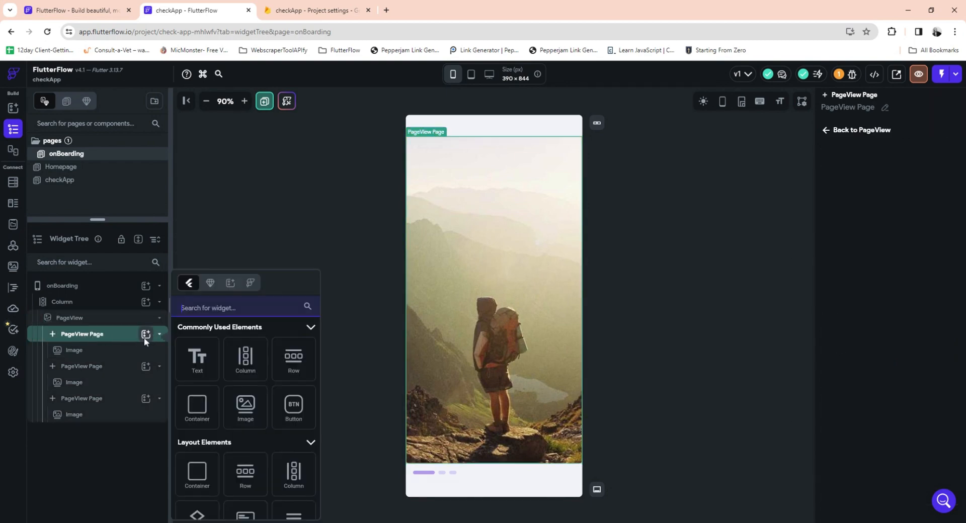
{"action": "left_click", "coordinate": [245, 360]}
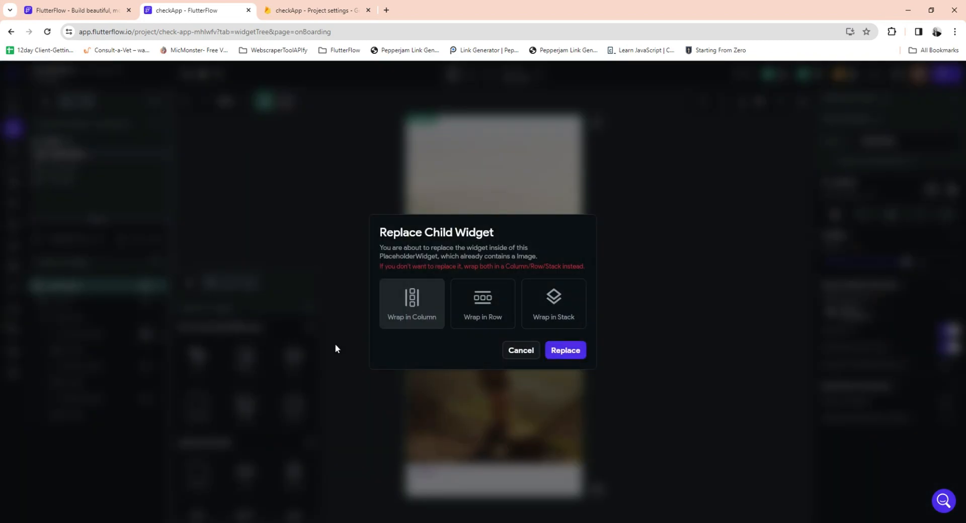
{"action": "left_click", "coordinate": [416, 301]}
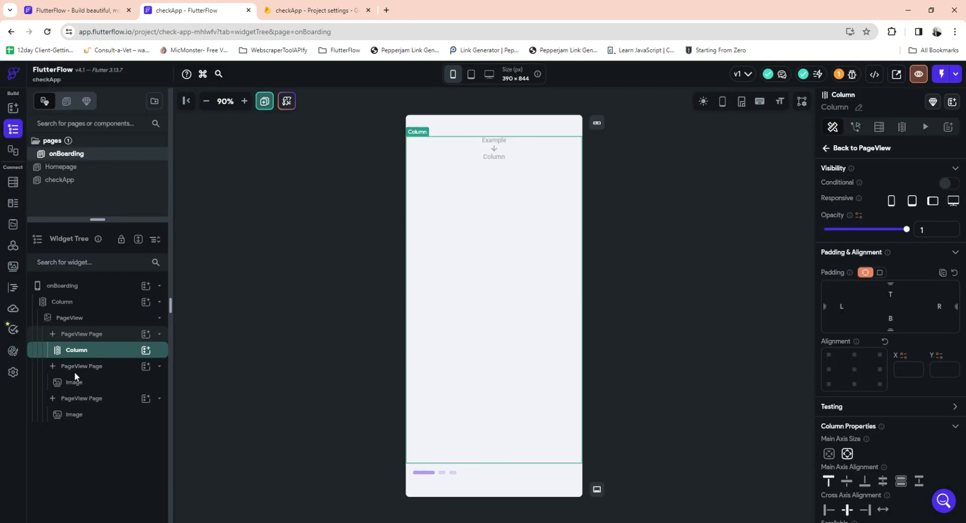
{"action": "left_click", "coordinate": [146, 350]}
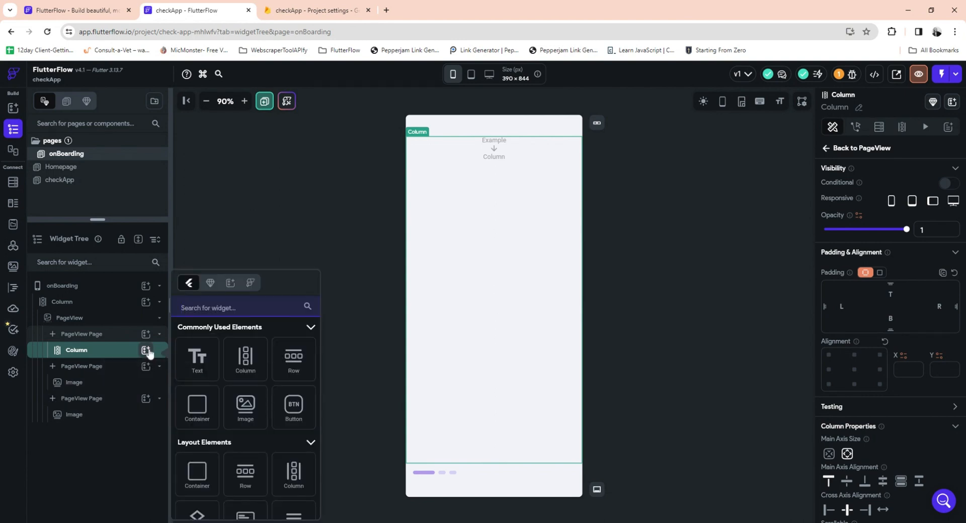
{"action": "left_click", "coordinate": [294, 357]}
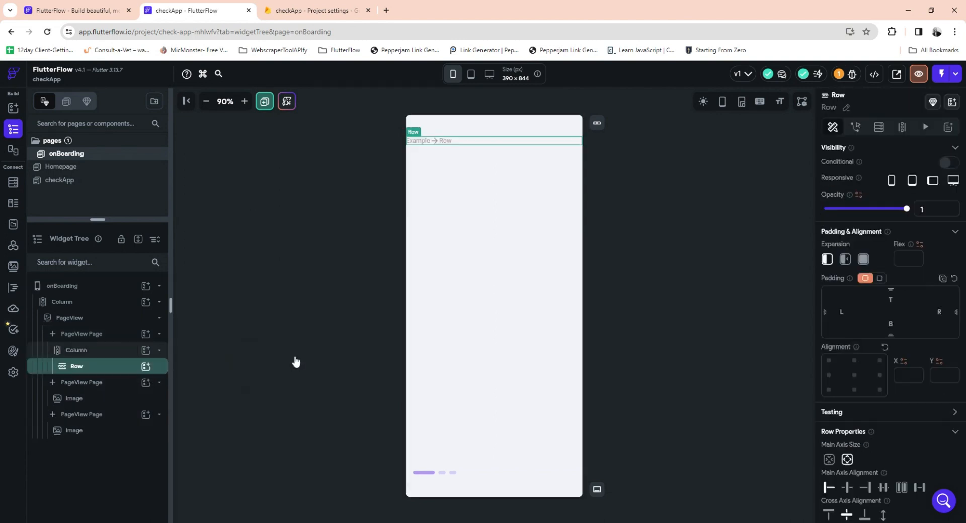
- Add a Container inside the Row on the first PageView page
{"action": "left_click", "coordinate": [145, 367]}
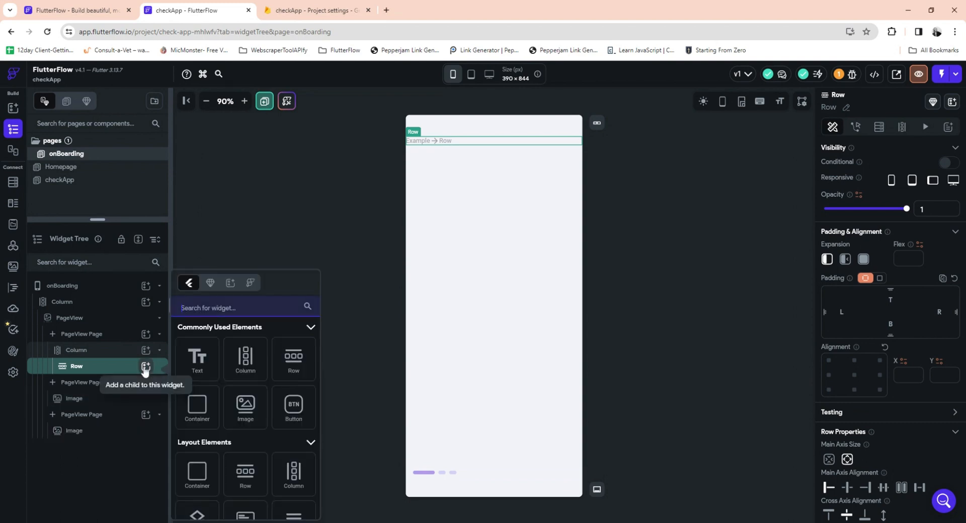
{"action": "left_click", "coordinate": [201, 412]}
{"action": "left_click", "coordinate": [201, 413]}
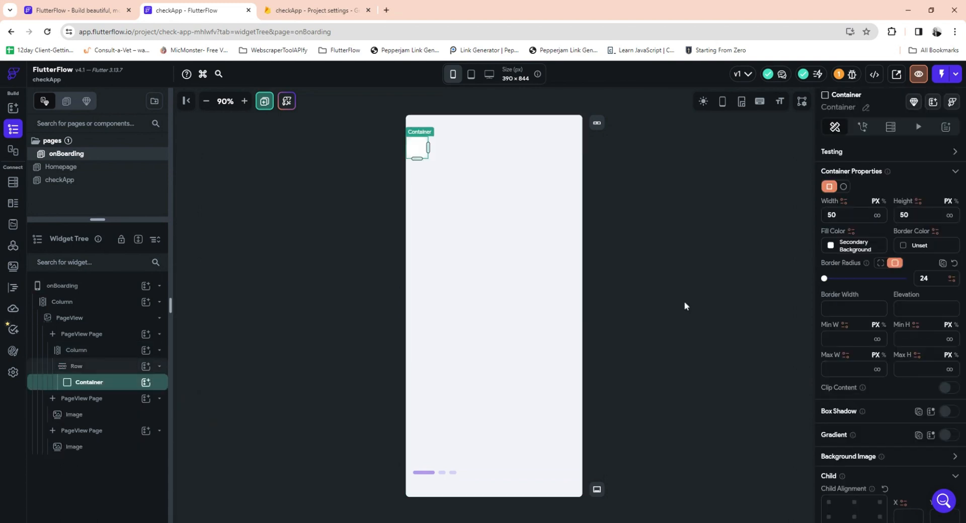
- Give the Container individual corner radii of 24, a height of 25 px and the Primary fill color
{"action": "left_click", "coordinate": [880, 262]}
{"action": "double_click", "coordinate": [904, 215]}
{"action": "type", "text": "25"}
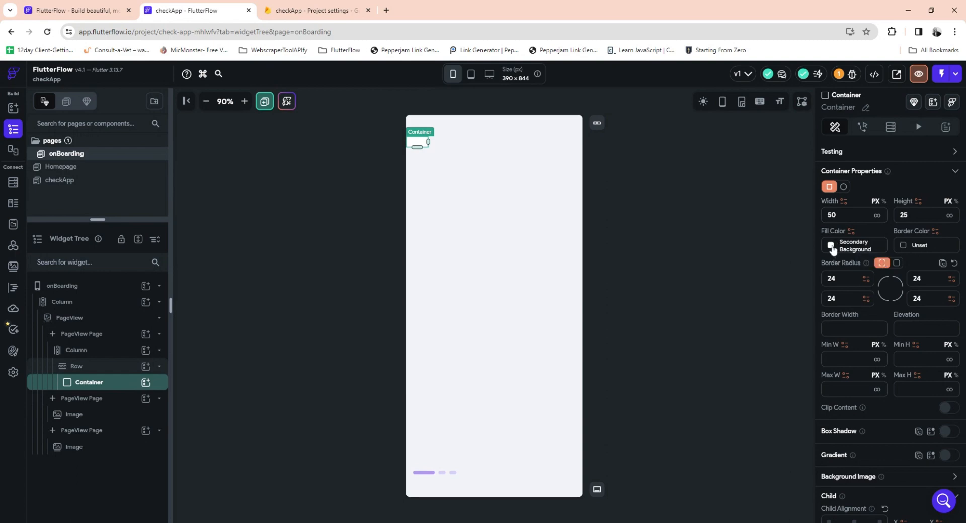
{"action": "left_click", "coordinate": [831, 246]}
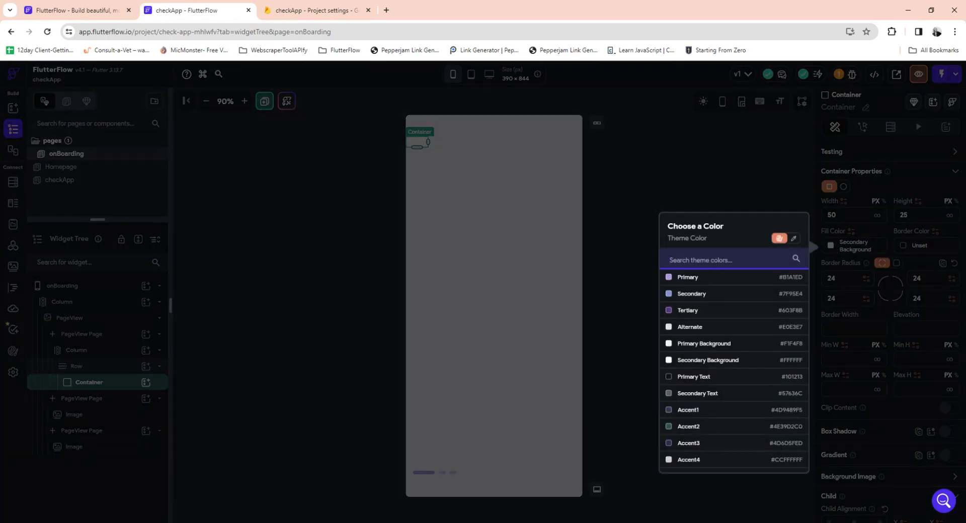
{"action": "left_click", "coordinate": [695, 278]}
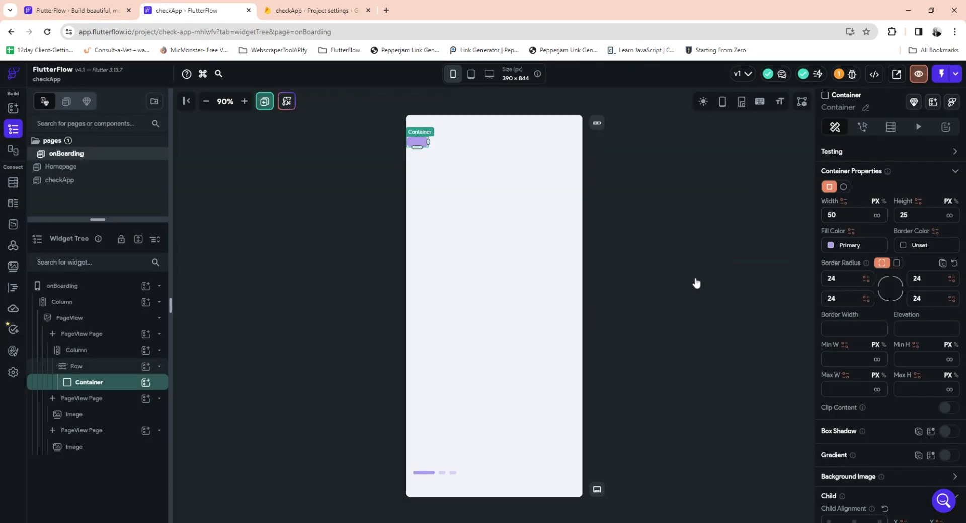
- Align the Row's main axis to the end and give its Container a right padding of 20
{"action": "left_click", "coordinate": [449, 147]}
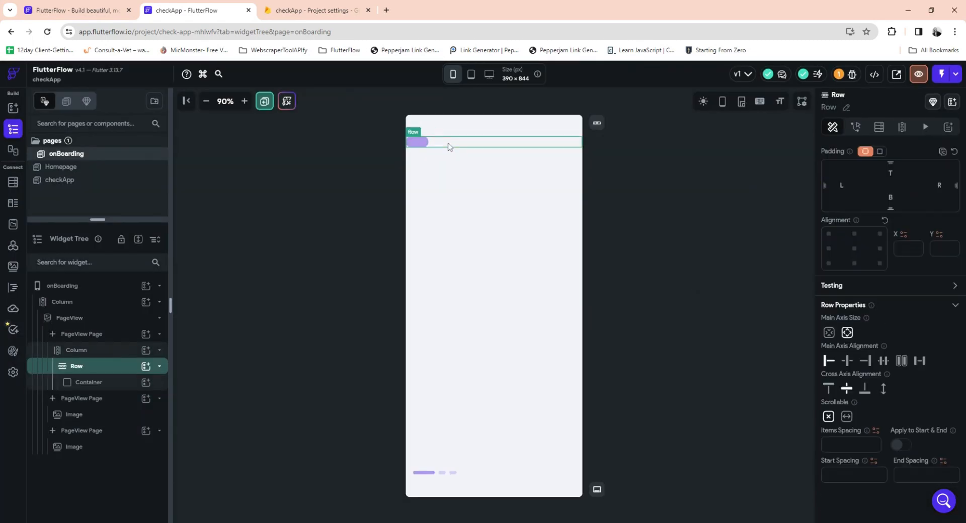
{"action": "left_click", "coordinate": [865, 361]}
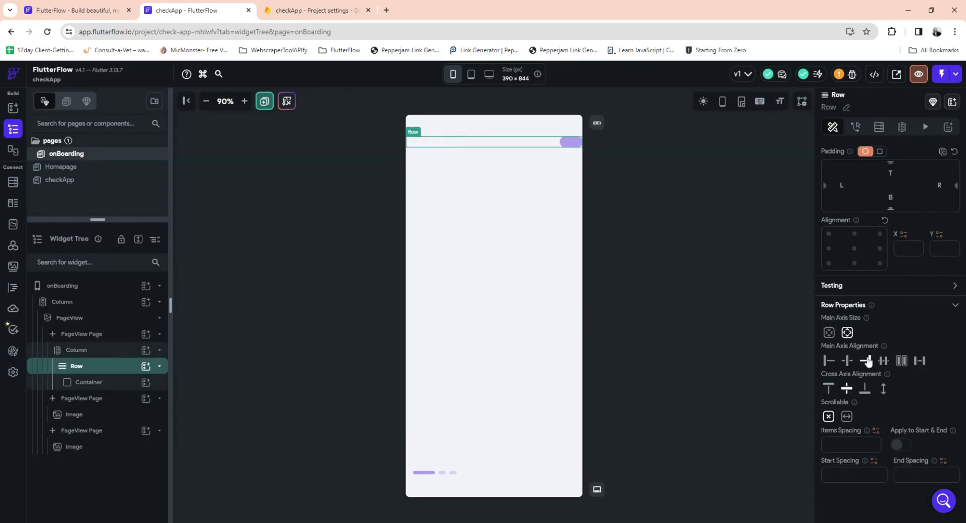
{"action": "left_click", "coordinate": [571, 142]}
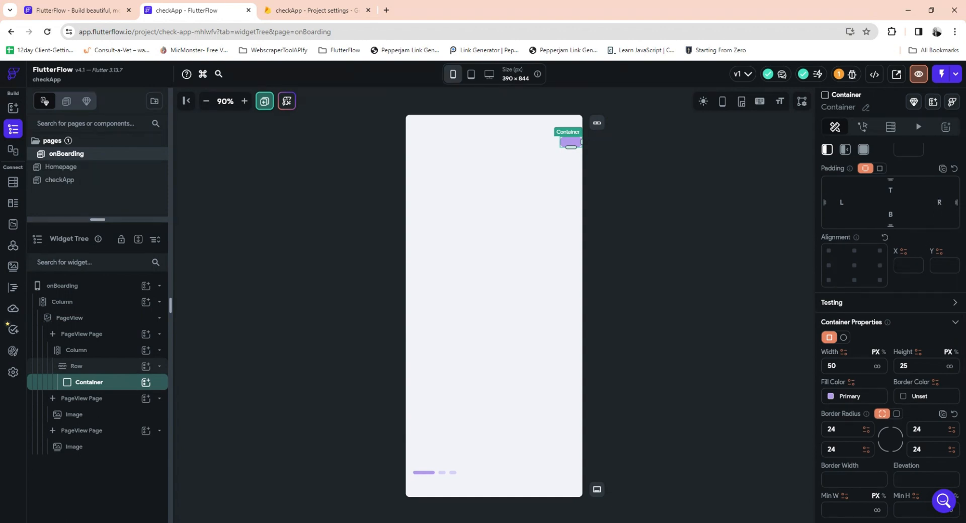
{"action": "left_click", "coordinate": [939, 202]}
{"action": "type", "text": "20"}
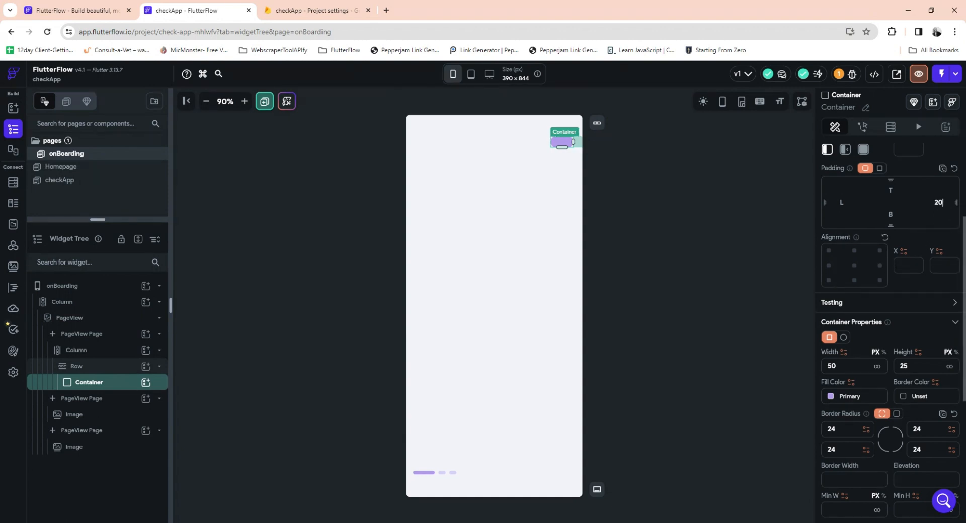
{"action": "left_click", "coordinate": [732, 235]}
- Add a nested Row inside the purple Container
{"action": "left_click", "coordinate": [143, 383]}
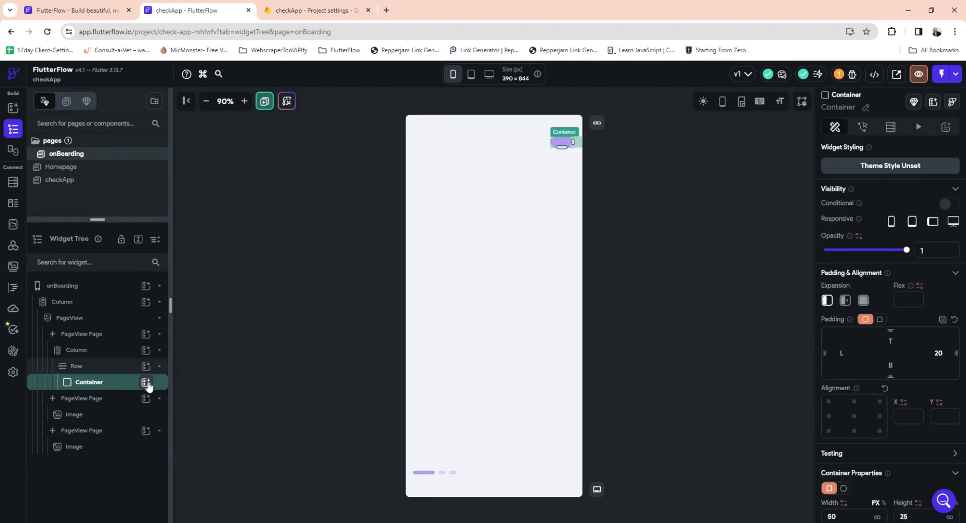
{"action": "left_click", "coordinate": [146, 383]}
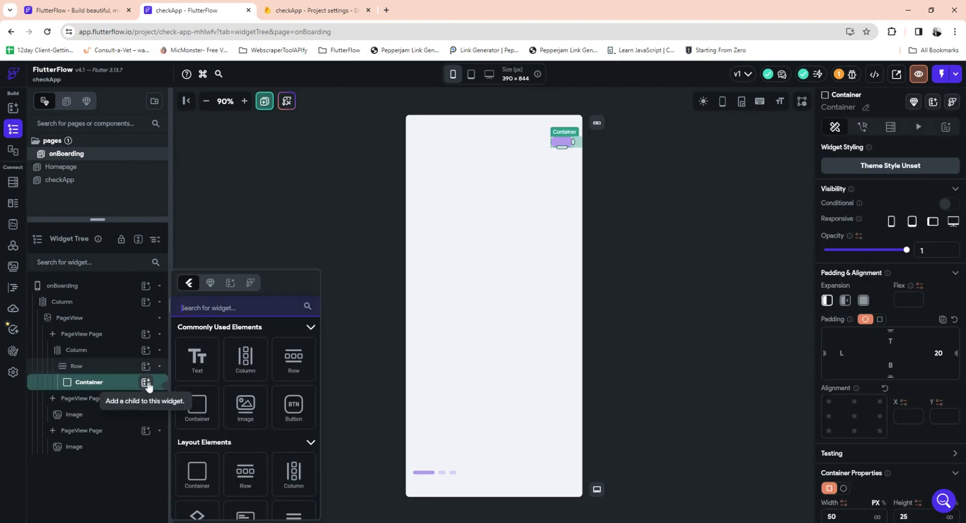
{"action": "left_click", "coordinate": [293, 358]}
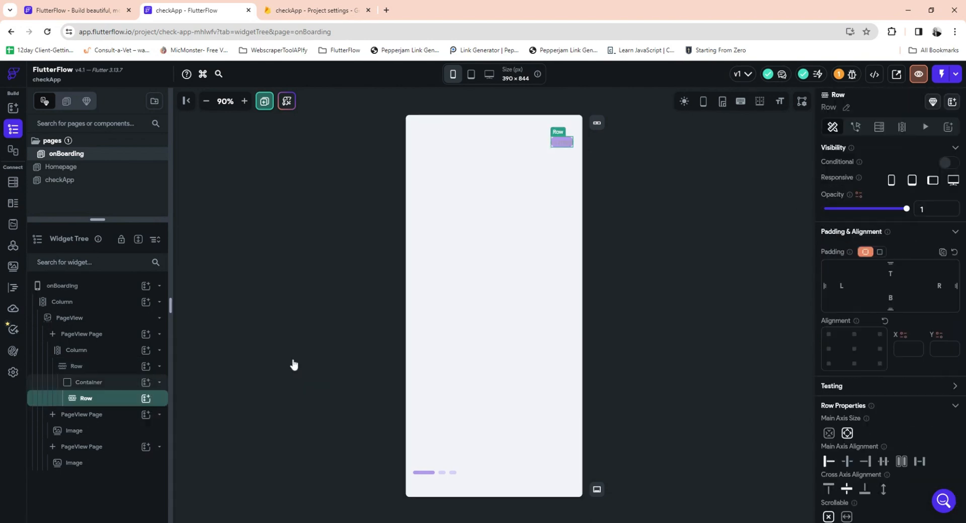
- Add a Text widget inside the nested Row and set its text to "Skip"
{"action": "left_click", "coordinate": [147, 400]}
{"action": "left_click", "coordinate": [197, 358]}
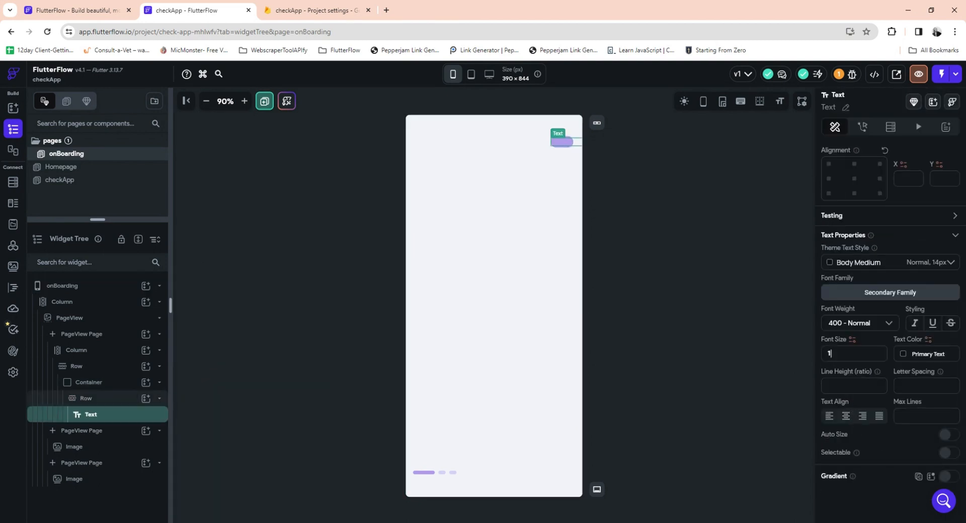
{"action": "scroll", "coordinate": [862, 234], "scroll_direction": "up", "scroll_amount": 5}
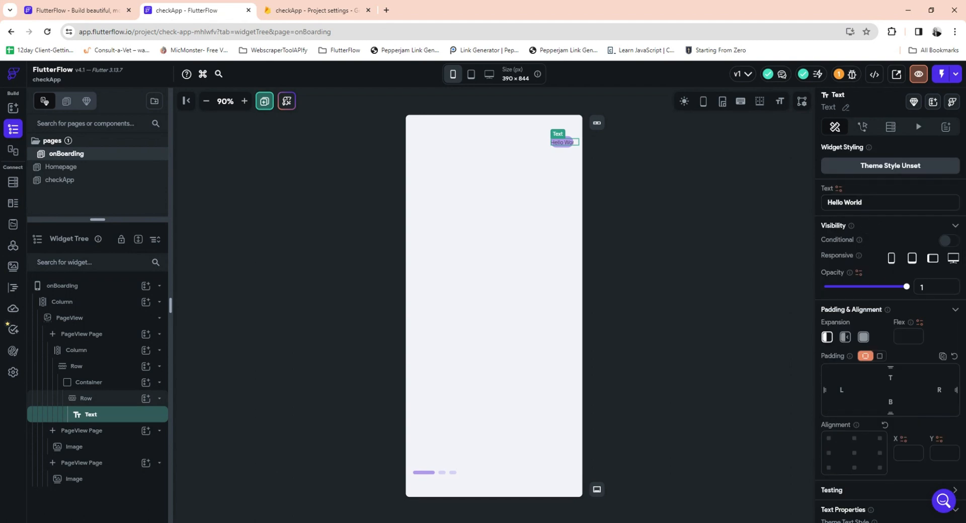
{"action": "triple_click", "coordinate": [845, 202]}
{"action": "type", "text": "Skip"}
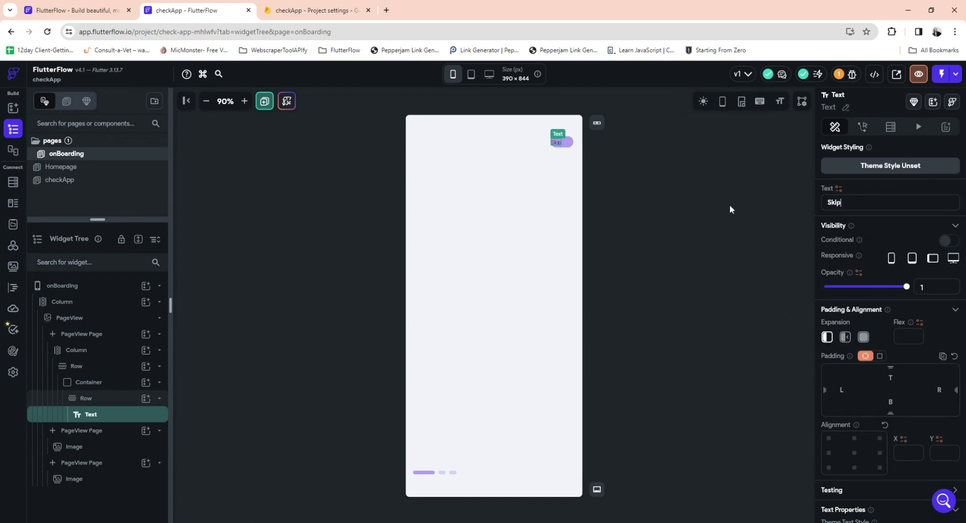
- Center the nested Row's main axis alignment and set the Skip text's color to Tertiary
{"action": "left_click", "coordinate": [571, 143]}
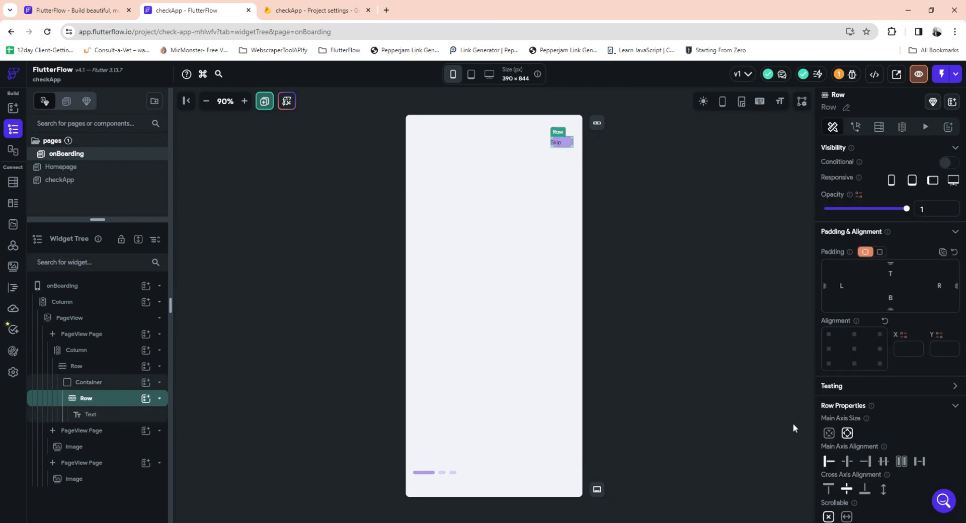
{"action": "left_click", "coordinate": [847, 462]}
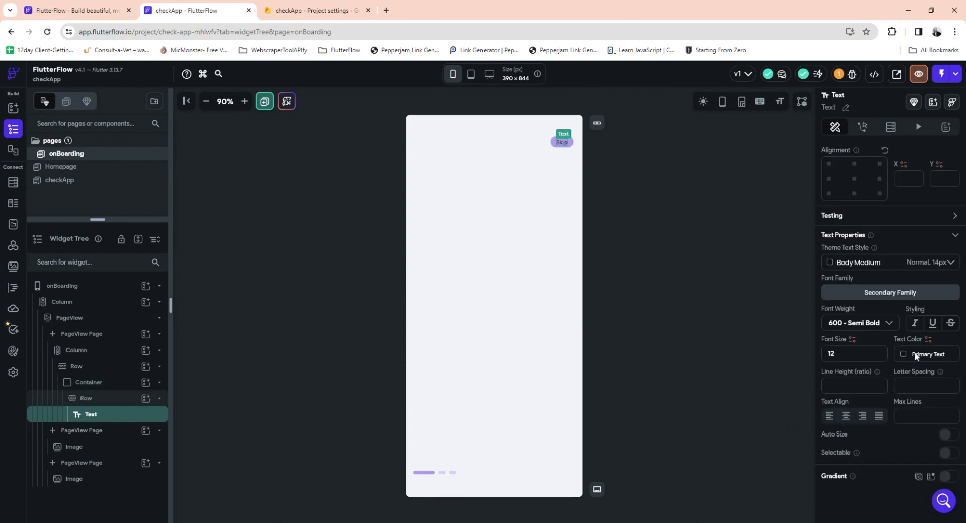
{"action": "left_click", "coordinate": [917, 355]}
{"action": "left_click", "coordinate": [906, 360]}
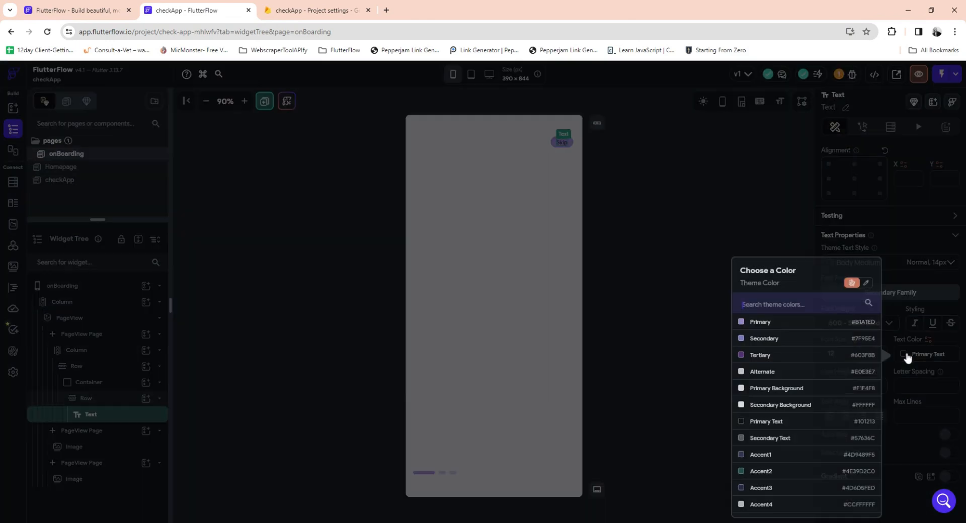
{"action": "left_click", "coordinate": [779, 354]}
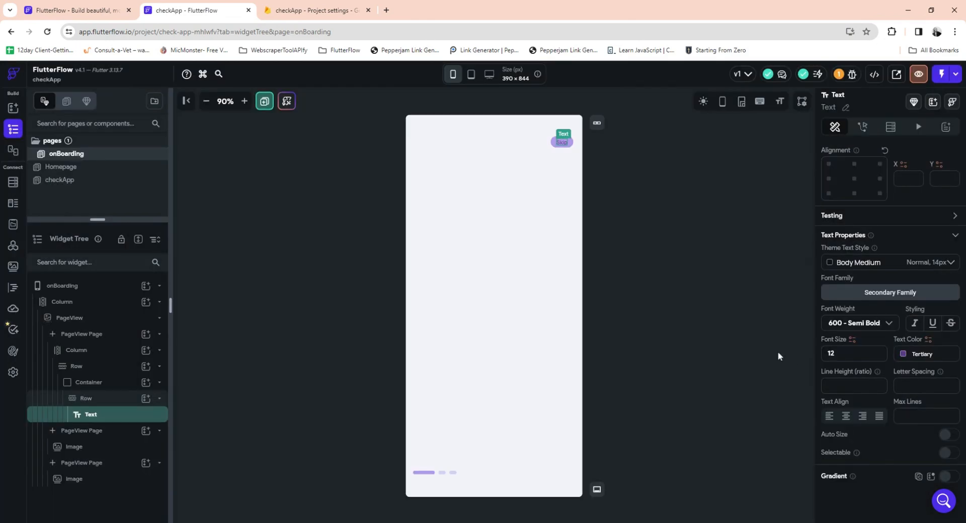
{"action": "left_click", "coordinate": [708, 348]}
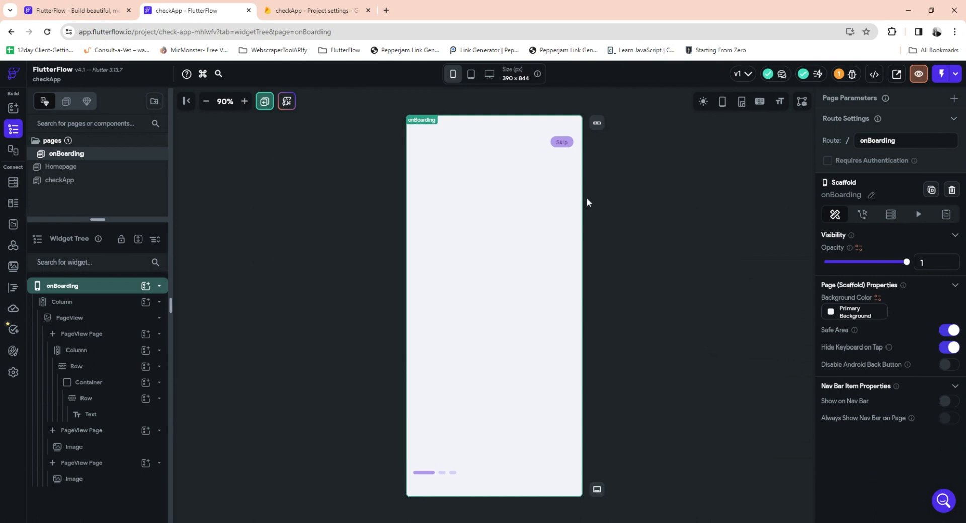
- Set the Skip text's font size to 14 and its font weight to 700 - Bold
{"action": "left_click", "coordinate": [564, 145]}
{"action": "scroll", "coordinate": [869, 406], "scroll_direction": "down", "scroll_amount": 5}
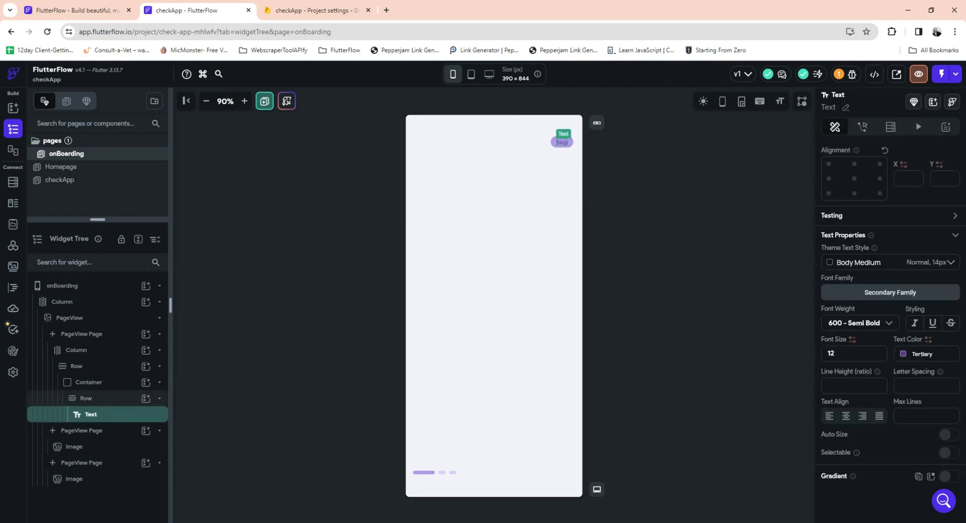
{"action": "left_click", "coordinate": [844, 353]}
{"action": "key", "text": "BackSpace"}
{"action": "type", "text": "4"}
{"action": "left_click", "coordinate": [838, 324]}
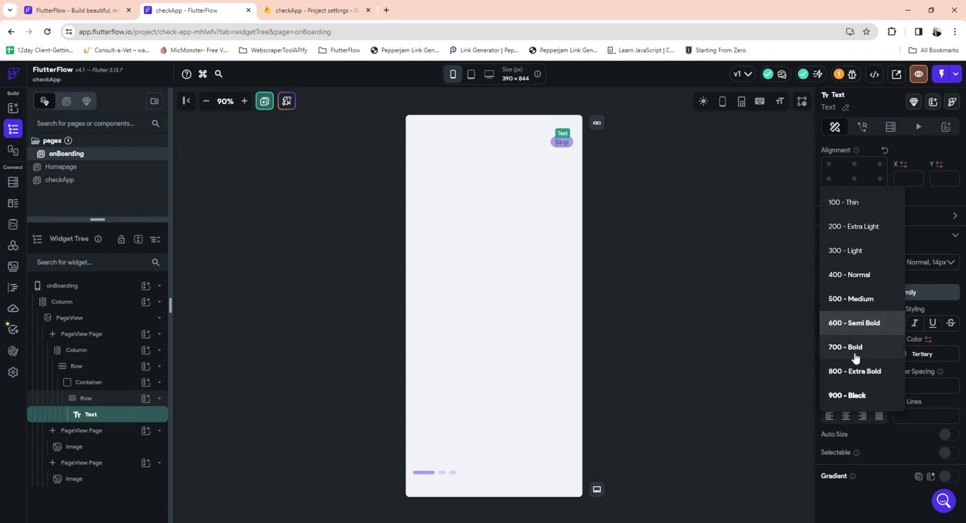
{"action": "left_click", "coordinate": [855, 350]}
{"action": "left_click", "coordinate": [766, 325]}
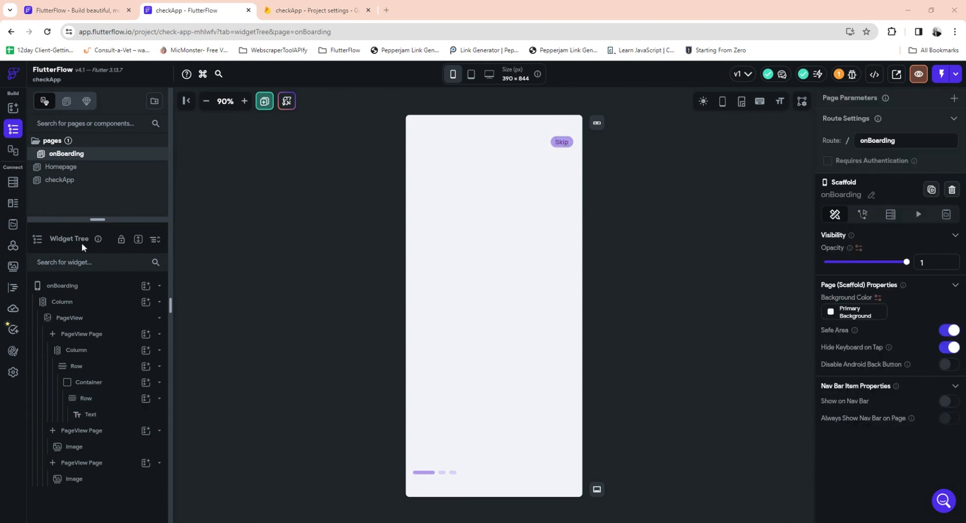
- Set the top padding of the outer Row holding the Skip container to 50
{"action": "left_click", "coordinate": [490, 145]}
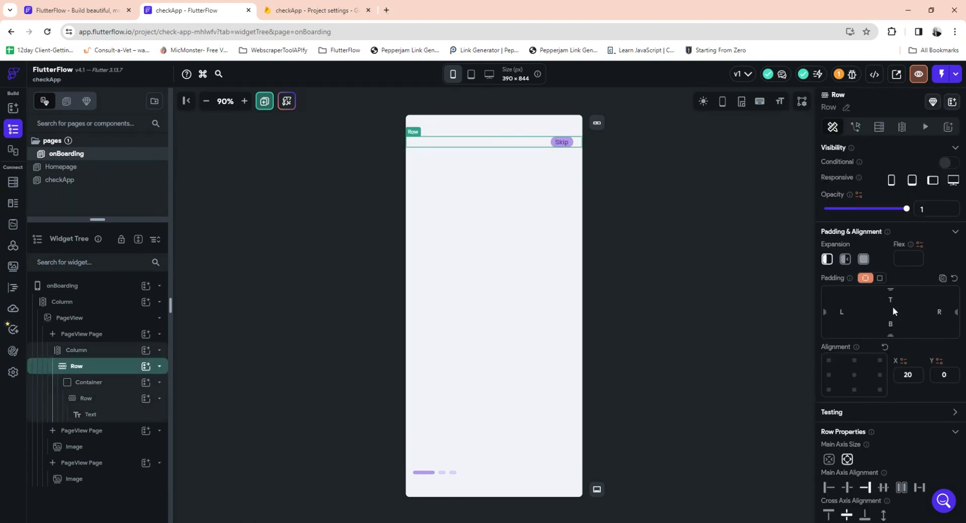
{"action": "type", "text": "50"}
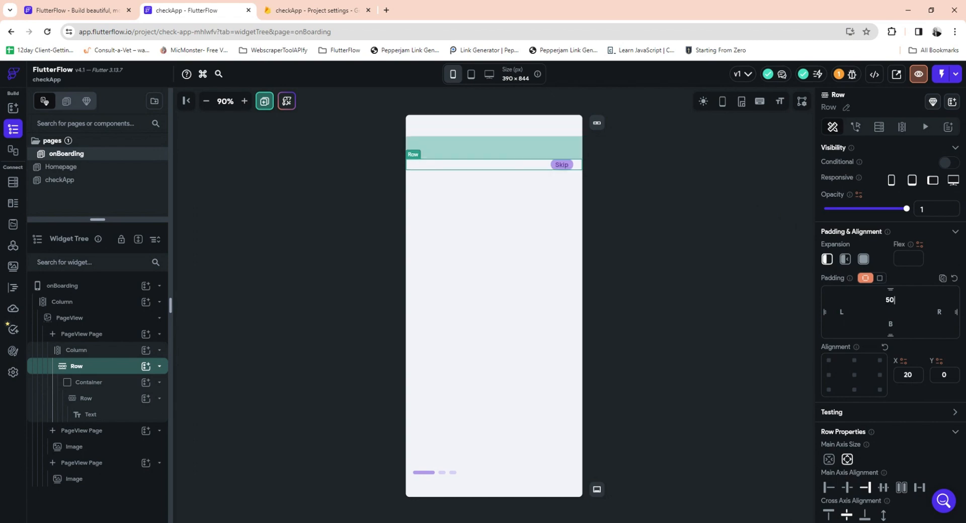
- Delete the placeholder images from the second and third PageView pages
{"action": "left_click", "coordinate": [75, 447]}
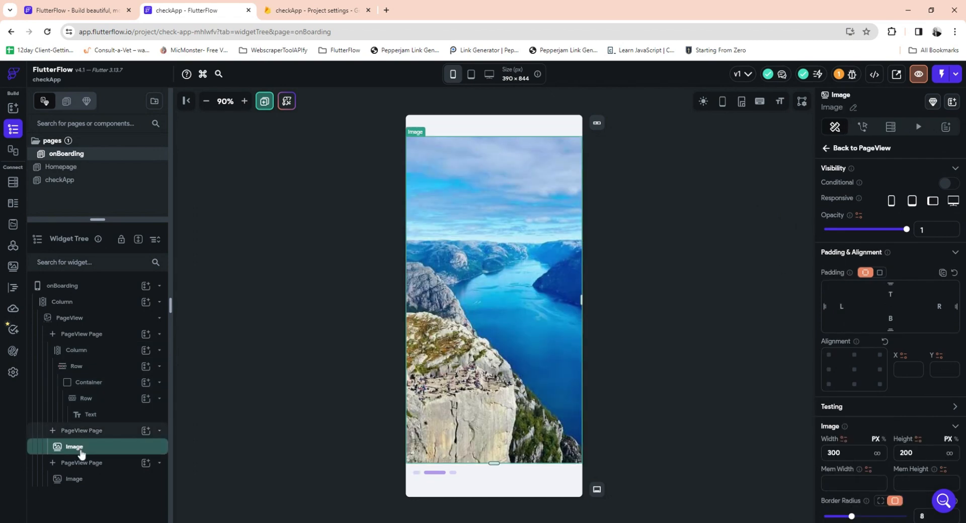
{"action": "key", "text": "Delete"}
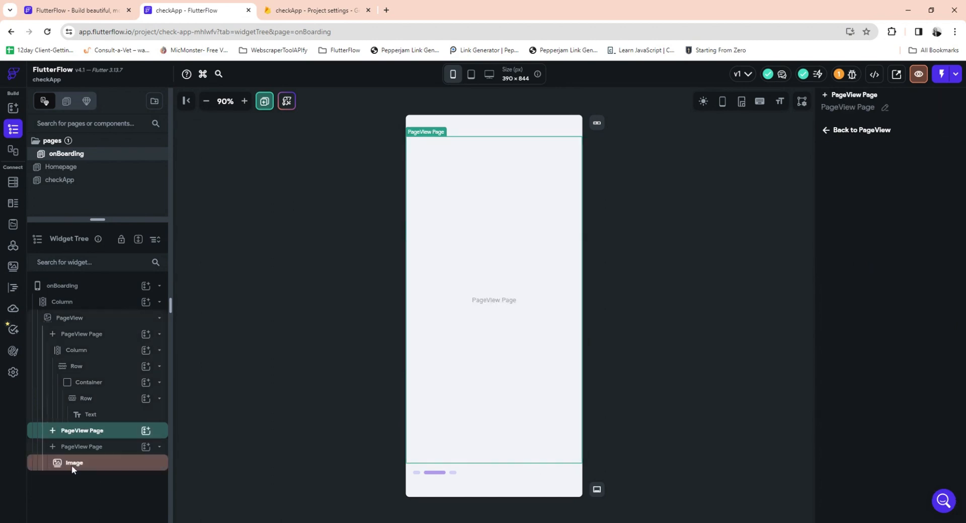
{"action": "left_click", "coordinate": [72, 463]}
{"action": "key", "text": "Delete"}
- Add an Image widget to the Column of the first PageView page, below the Skip row
{"action": "left_click", "coordinate": [76, 349]}
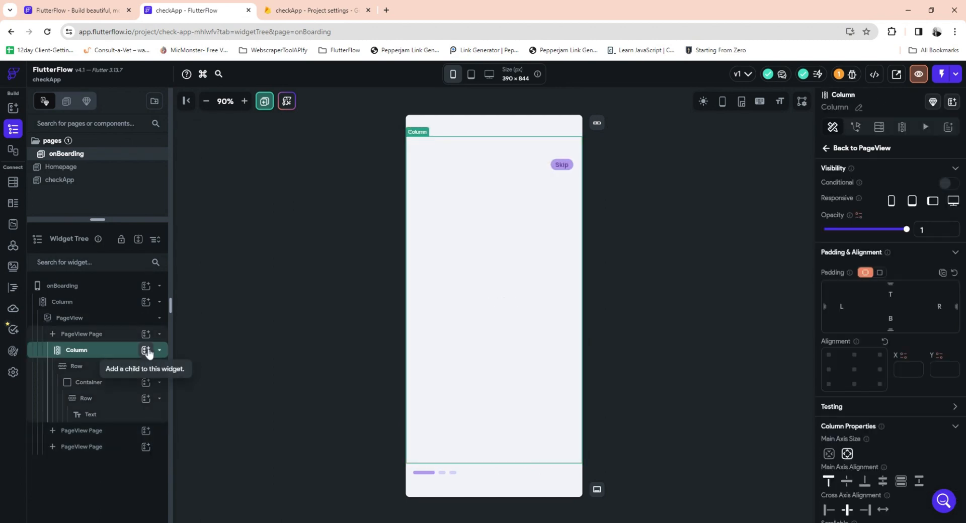
{"action": "left_click", "coordinate": [146, 349]}
{"action": "left_click", "coordinate": [246, 407]}
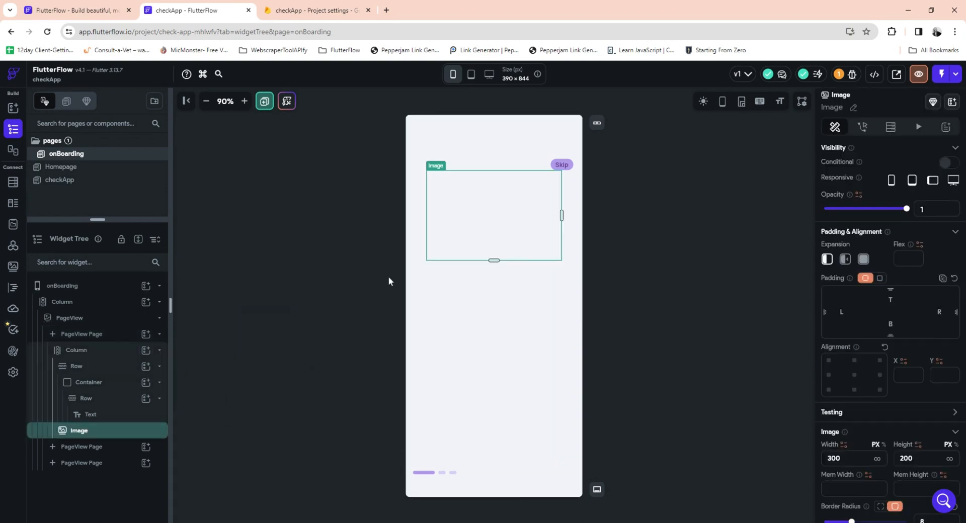
- Set the new image's height to 400 px, switch its image type to Asset and use the waving doctor illustration
{"action": "scroll", "coordinate": [925, 371], "scroll_direction": "down", "scroll_amount": 3}
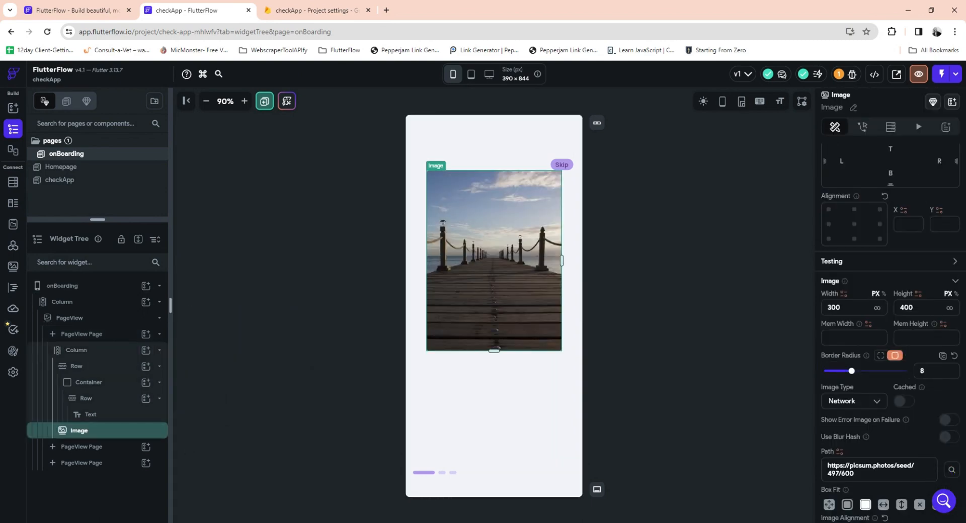
{"action": "scroll", "coordinate": [933, 412], "scroll_direction": "up", "scroll_amount": 3}
{"action": "scroll", "coordinate": [933, 412], "scroll_direction": "down", "scroll_amount": 5}
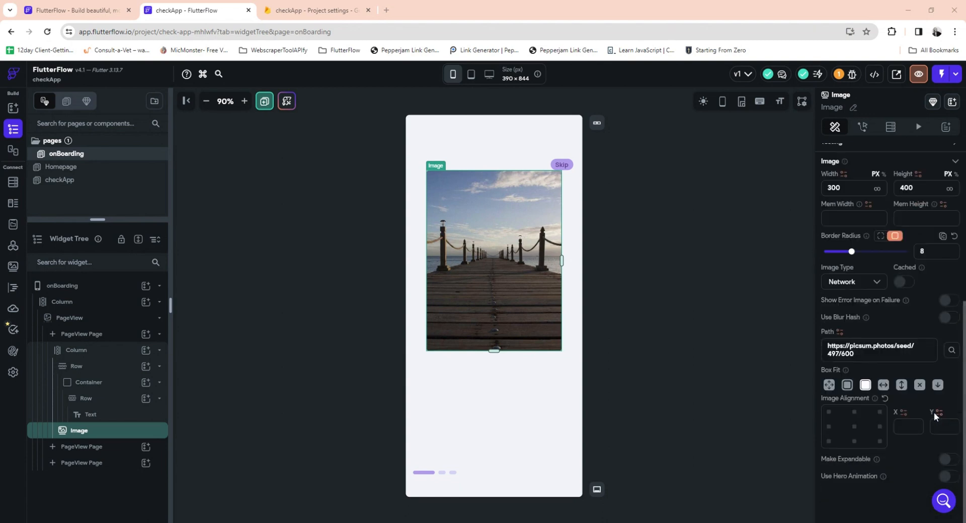
{"action": "left_click", "coordinate": [862, 283]}
{"action": "left_click", "coordinate": [859, 307]}
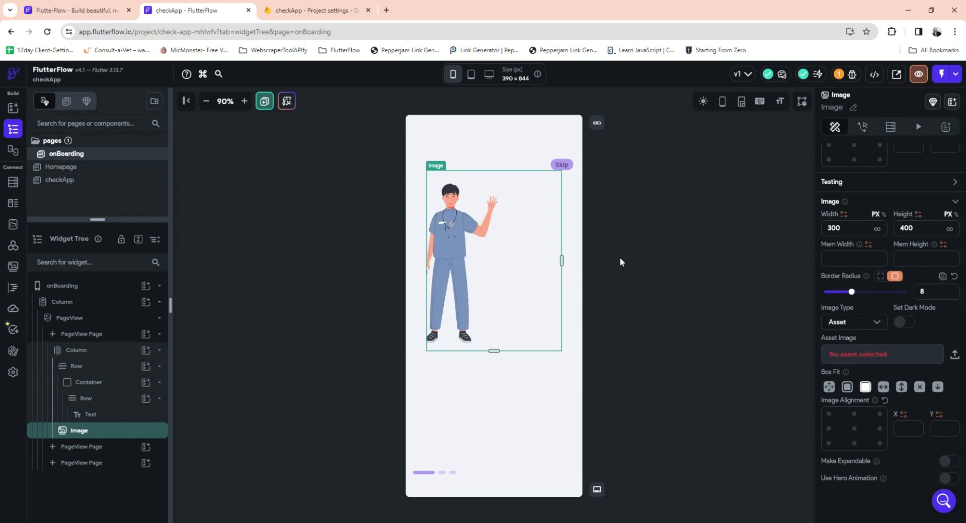
{"action": "left_click", "coordinate": [551, 266]}
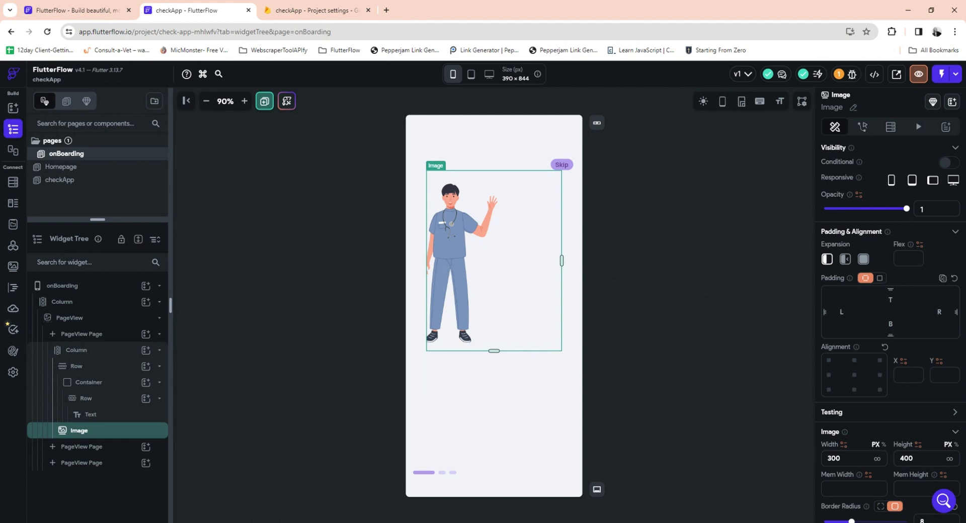
- Set the doctor image's width to infinite and its height to 500 px
{"action": "left_click", "coordinate": [876, 459]}
{"action": "left_click", "coordinate": [919, 458]}
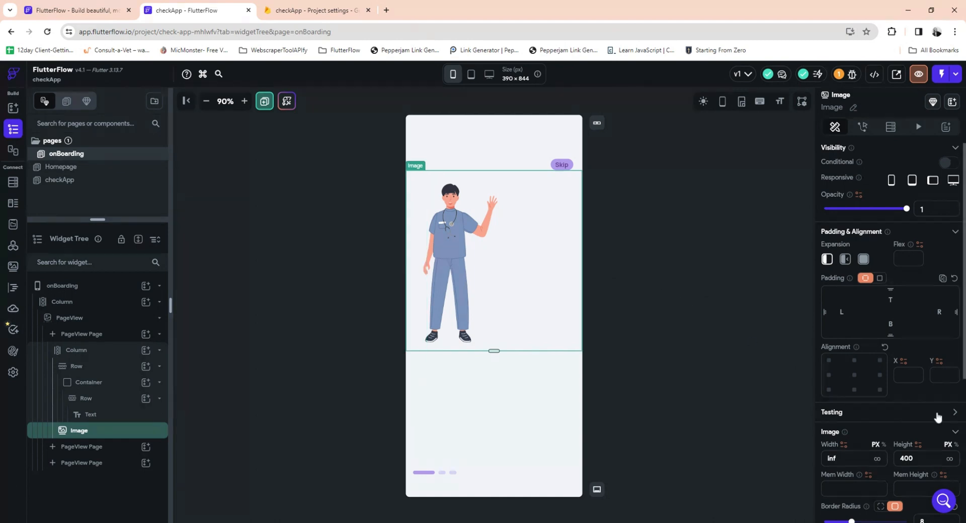
{"action": "key", "text": "BackSpace"}
{"action": "key", "text": "BackSpace"}
{"action": "key", "text": "BackSpace"}
{"action": "type", "text": "500"}
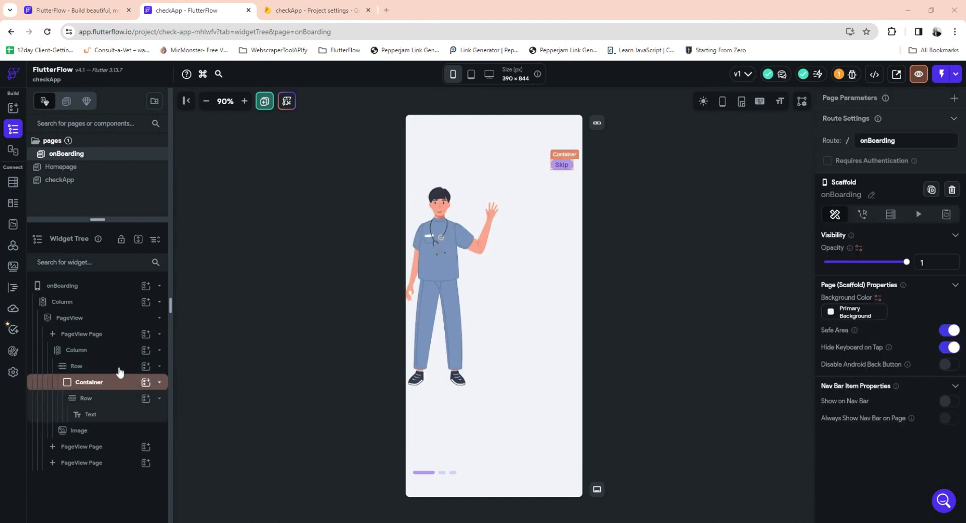
- Wrap the Column of the first PageView page in a Stack
{"action": "left_click", "coordinate": [105, 351]}
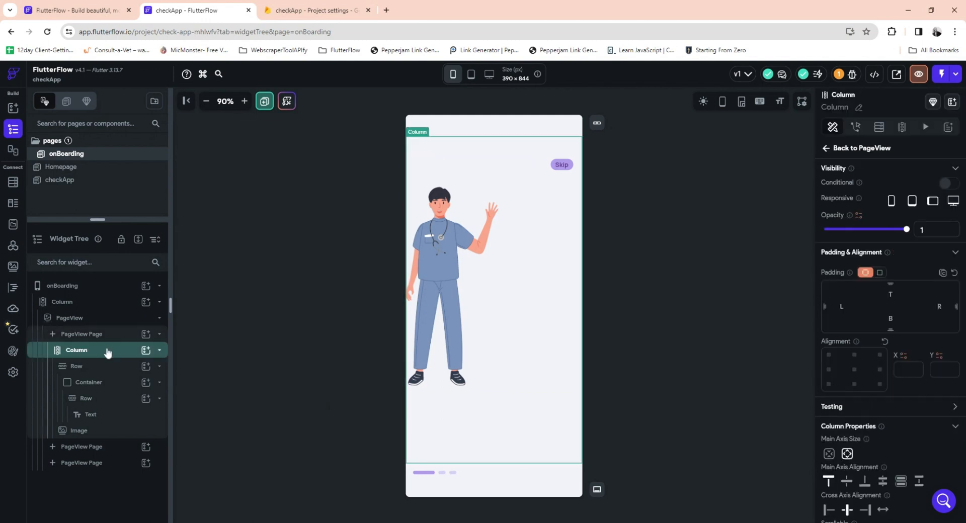
{"action": "left_click", "coordinate": [146, 351]}
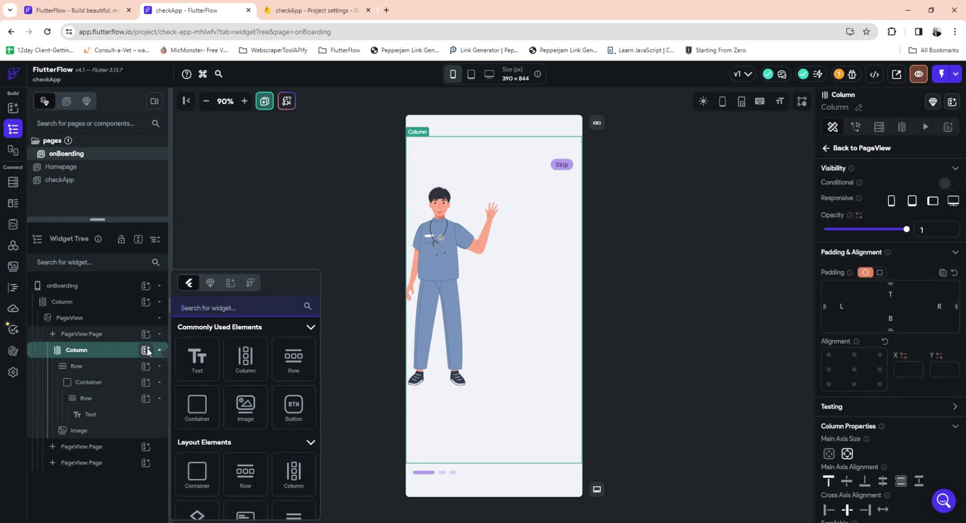
{"action": "left_click", "coordinate": [107, 351]}
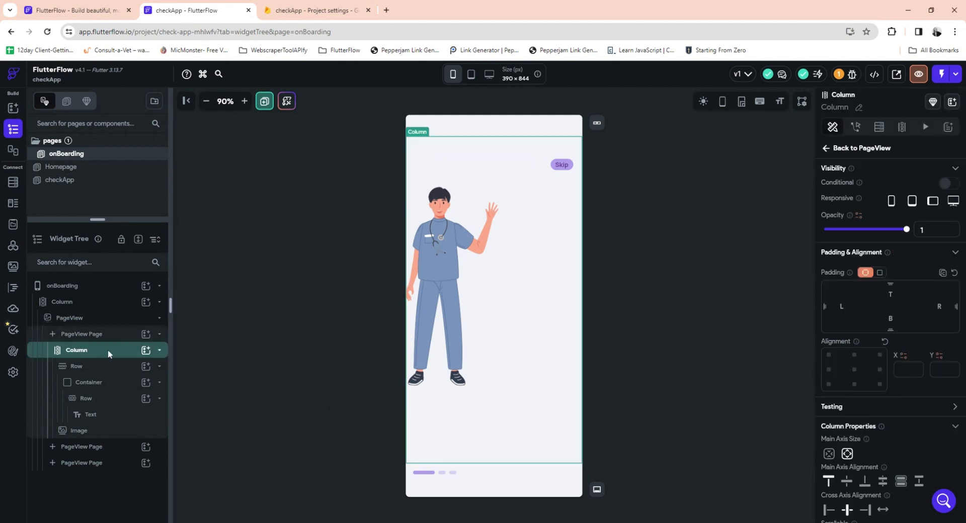
{"action": "right_click", "coordinate": [108, 350]}
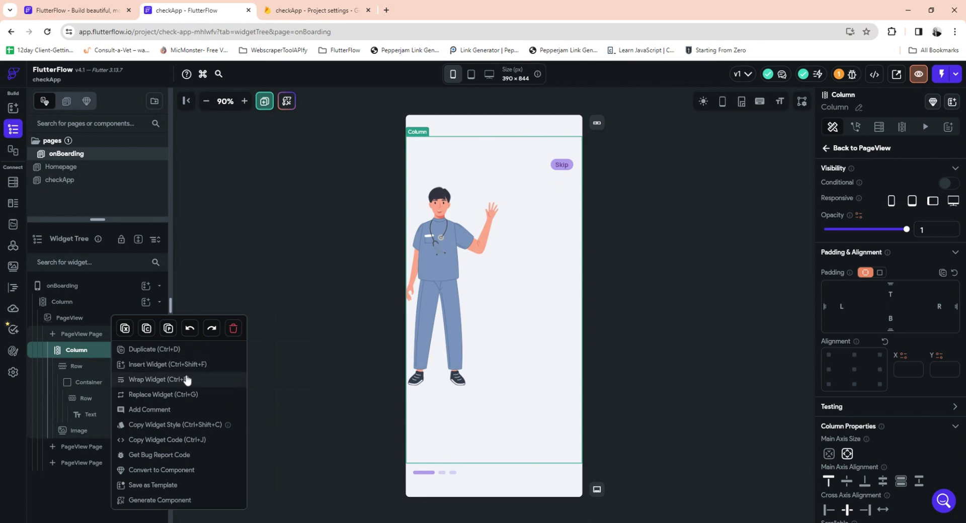
{"action": "left_click", "coordinate": [186, 380]}
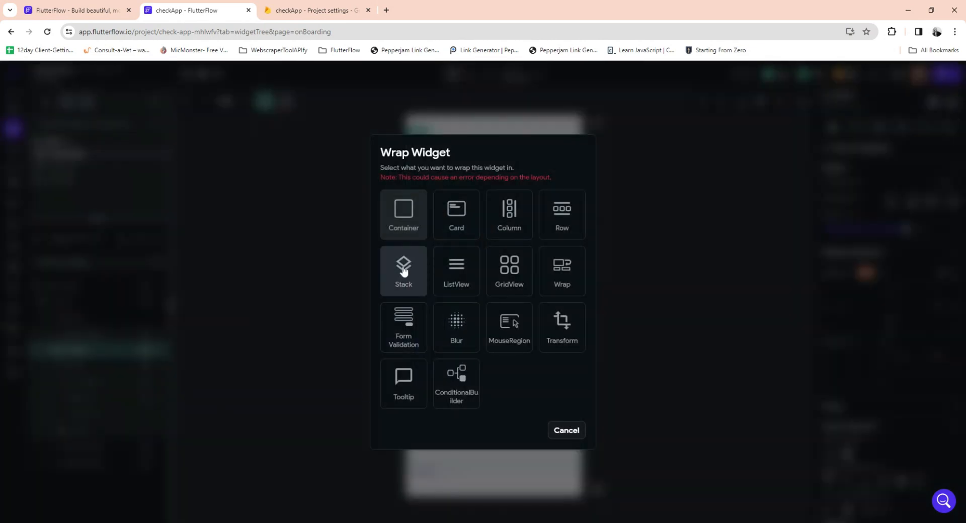
{"action": "left_click", "coordinate": [403, 271]}
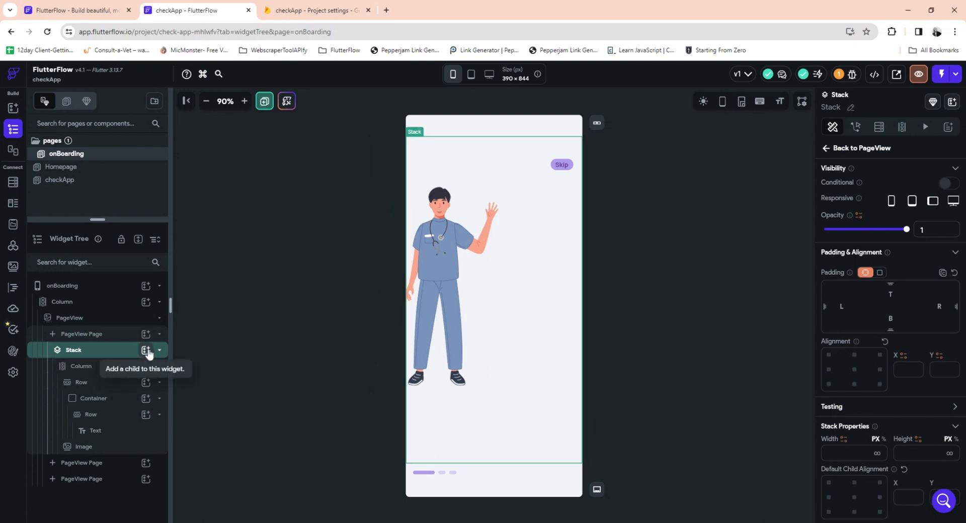
- Add a Container to the Stack, with infinite width and a height of 250 px
{"action": "left_click", "coordinate": [146, 351]}
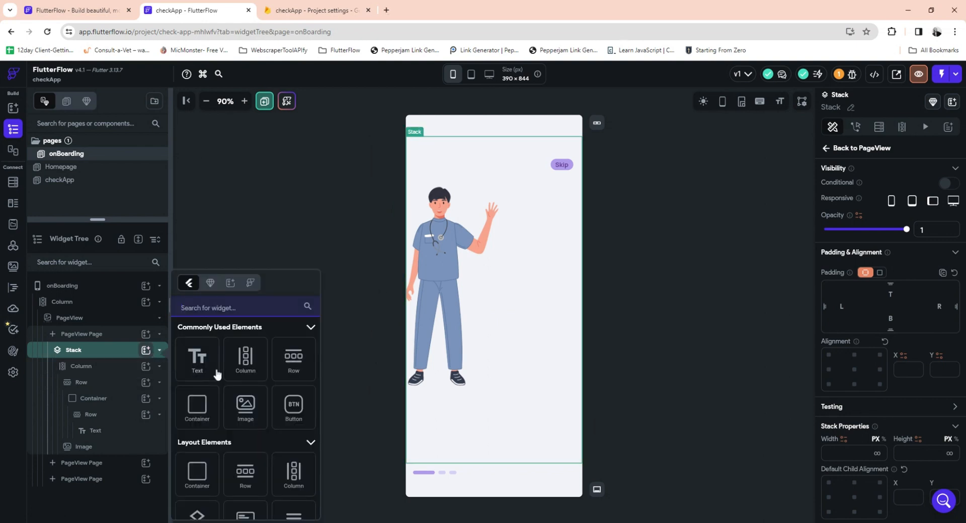
{"action": "left_click", "coordinate": [197, 405]}
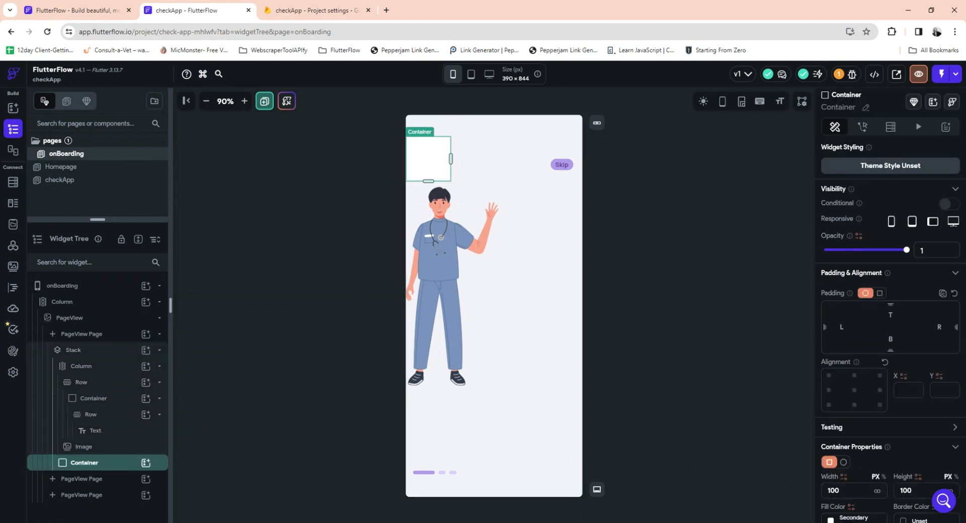
{"action": "scroll", "coordinate": [914, 457], "scroll_direction": "down", "scroll_amount": 3}
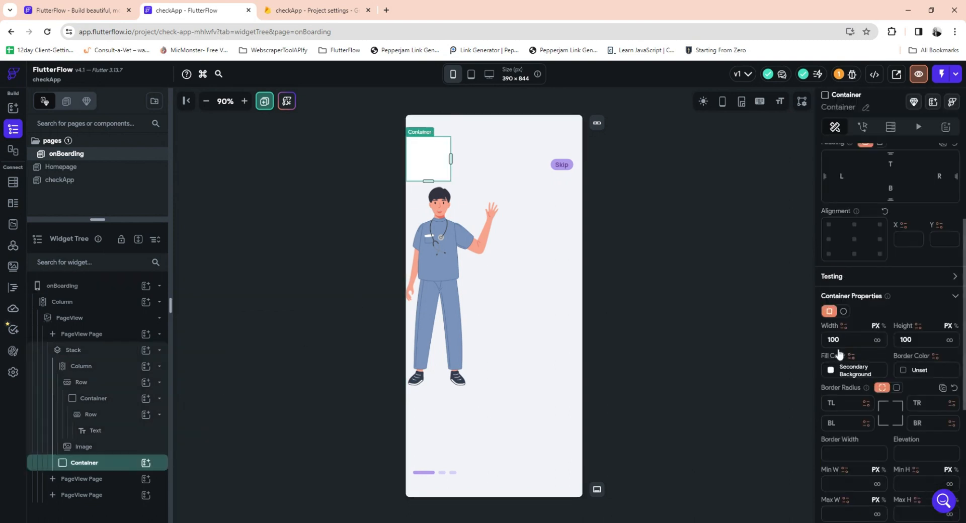
{"action": "left_click", "coordinate": [877, 340]}
{"action": "double_click", "coordinate": [906, 340]}
{"action": "type", "text": "250"}
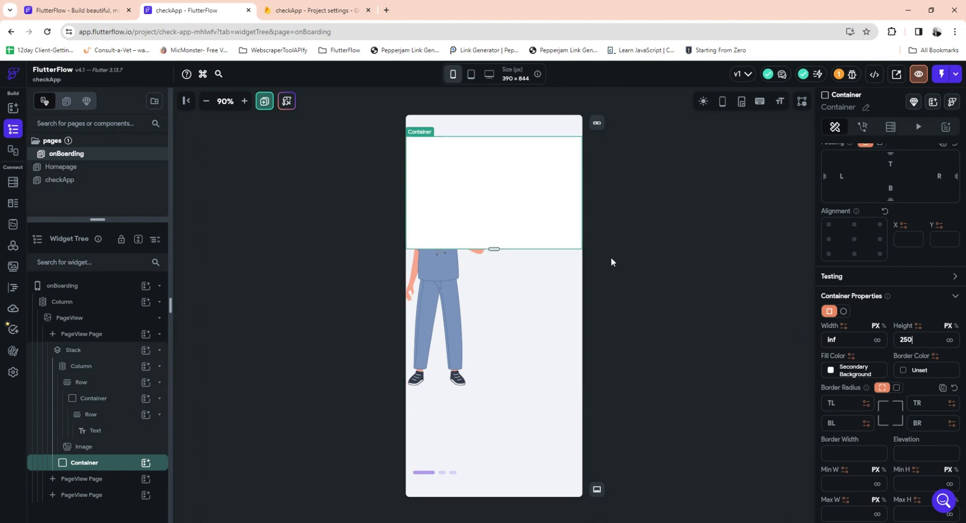
- Align the new Container to the bottom centre of the Stack and set its top-left and top-right border radius to 36
{"action": "scroll", "coordinate": [854, 405], "scroll_direction": "up", "scroll_amount": 3}
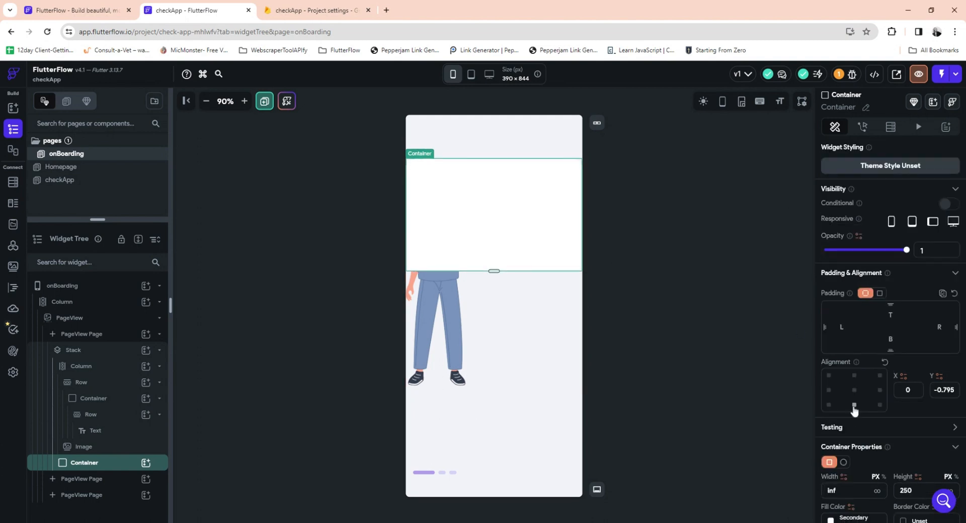
{"action": "left_click", "coordinate": [854, 404]}
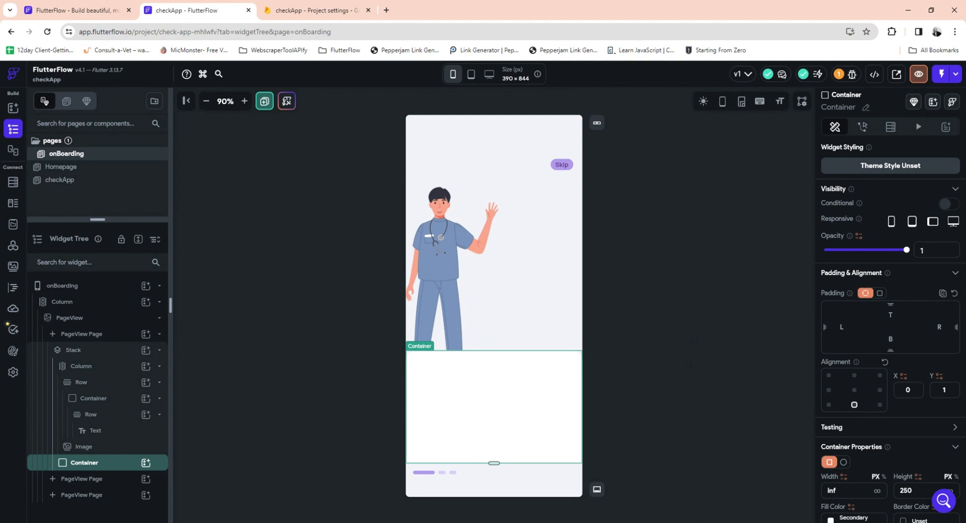
{"action": "scroll", "coordinate": [890, 302], "scroll_direction": "down", "scroll_amount": 3}
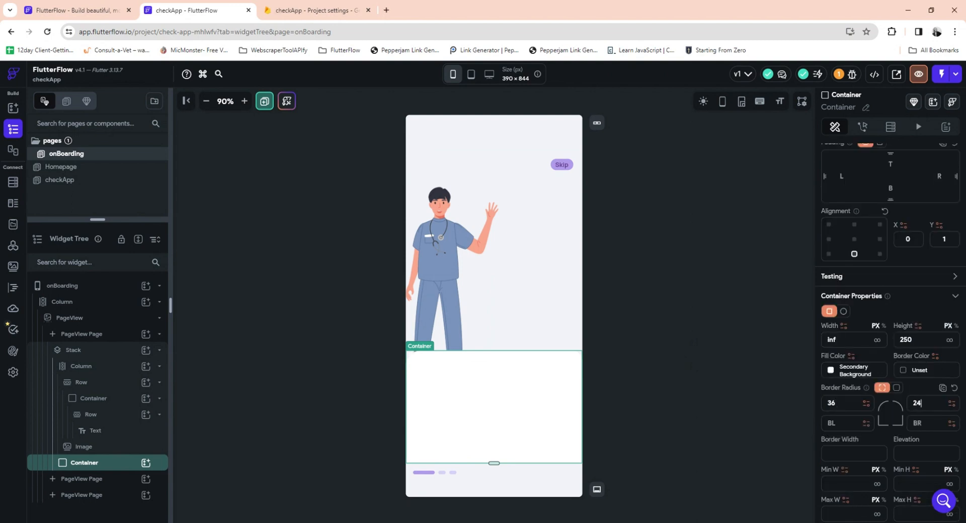
{"action": "key", "text": "BackSpace"}
{"action": "key", "text": "BackSpace"}
{"action": "type", "text": "36"}
- Add a Column inside the white bottom Container and place a Row in that Column
{"action": "left_click", "coordinate": [145, 465]}
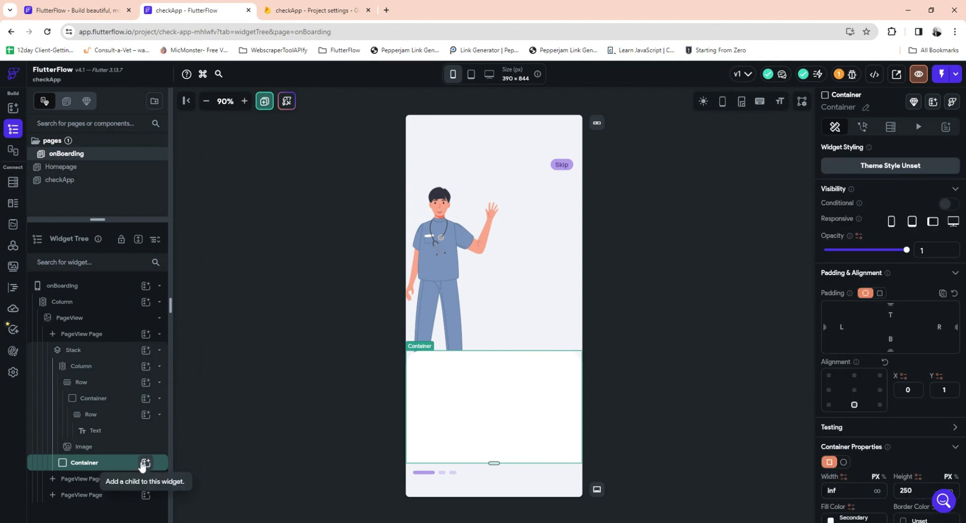
{"action": "left_click", "coordinate": [143, 464]}
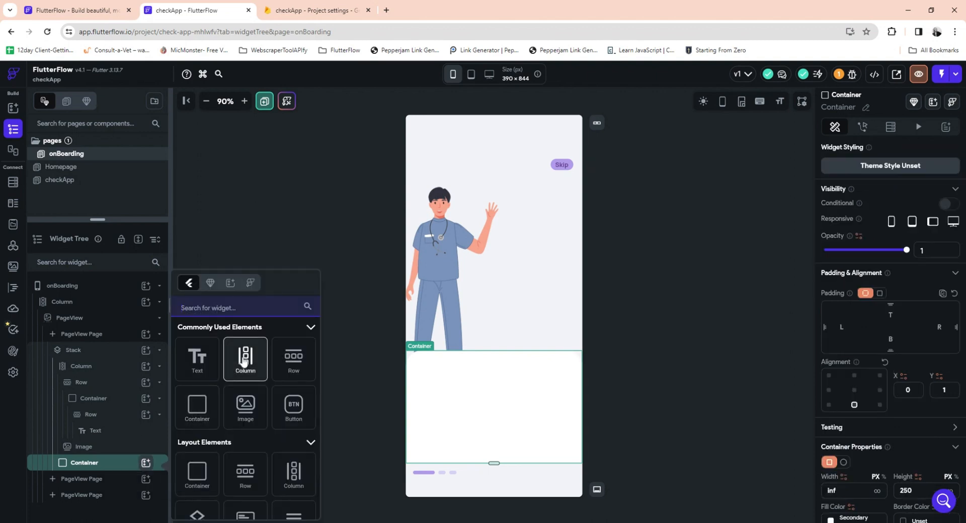
{"action": "left_click", "coordinate": [245, 360]}
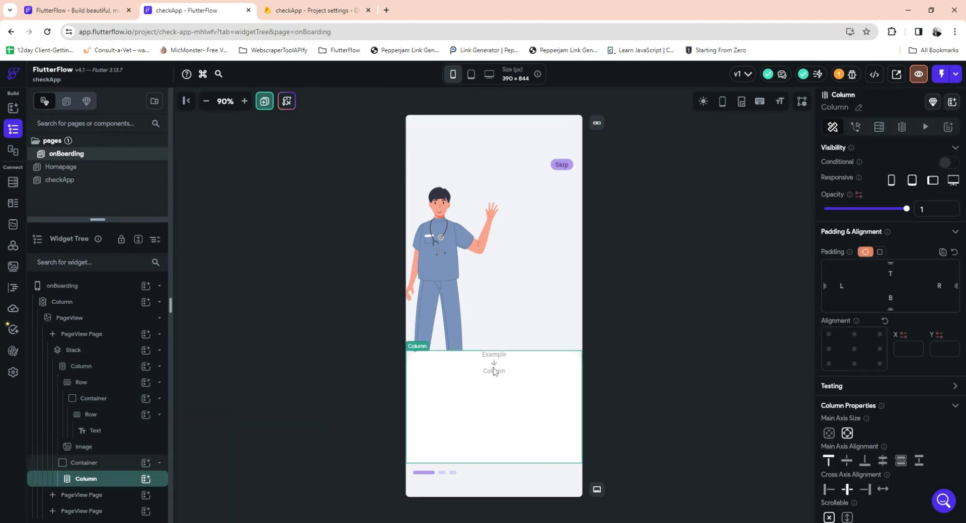
{"action": "left_click", "coordinate": [146, 479]}
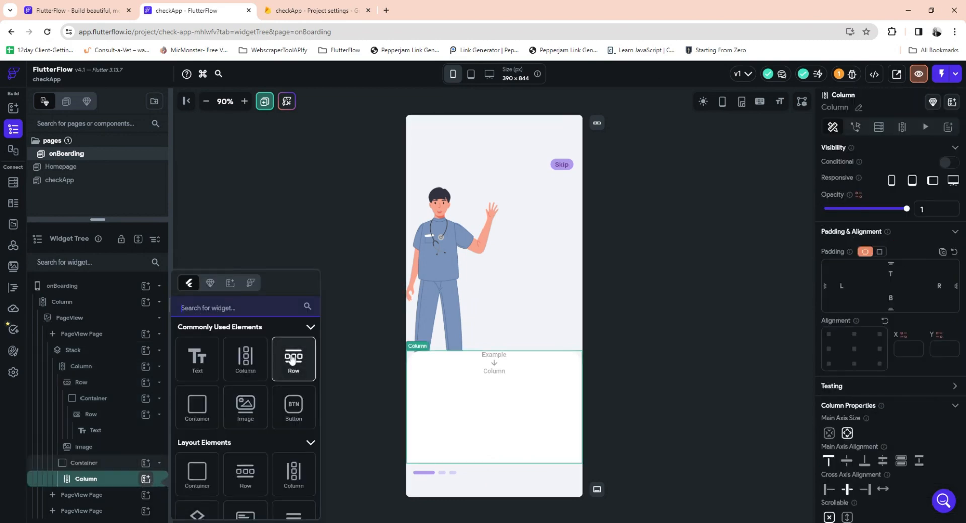
{"action": "left_click", "coordinate": [291, 356]}
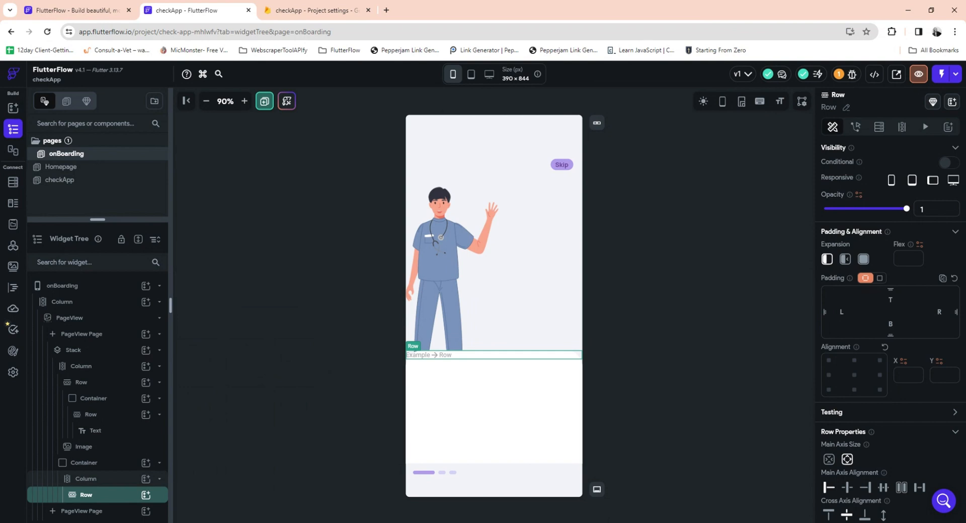
- Add a Text widget to the new Row reading "Find the Best Doctors near your area"
{"action": "left_click", "coordinate": [146, 495]}
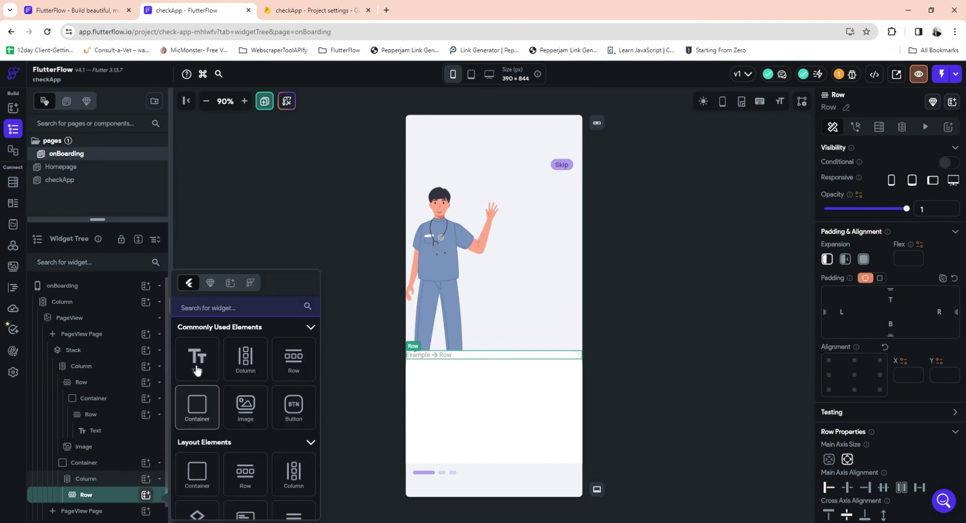
{"action": "left_click", "coordinate": [196, 369]}
{"action": "double_click", "coordinate": [425, 355]}
{"action": "type", "text": "Find the Best"}
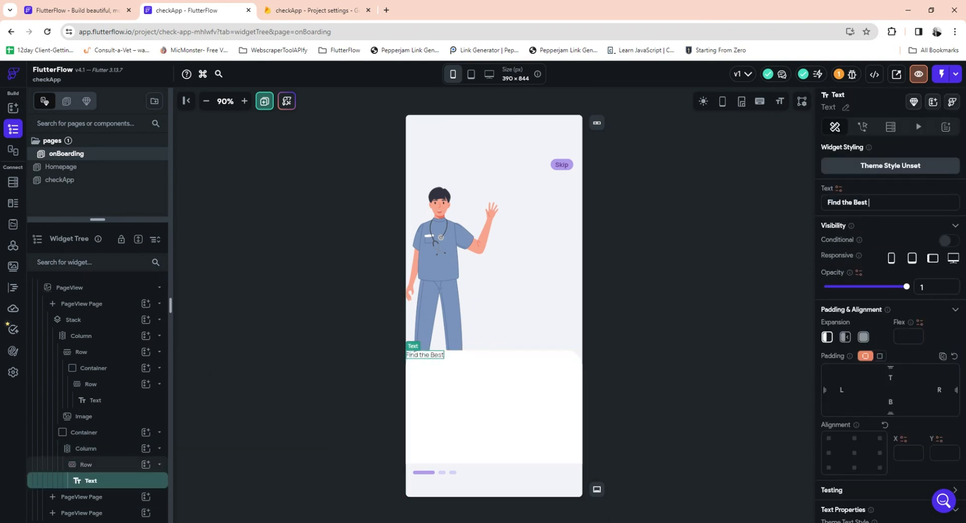
{"action": "type", "text": " Doctors near your area"}
- Format the headline text as 700 - Bold with font size 24 and centred alignment
{"action": "scroll", "coordinate": [912, 405], "scroll_direction": "down", "scroll_amount": 6}
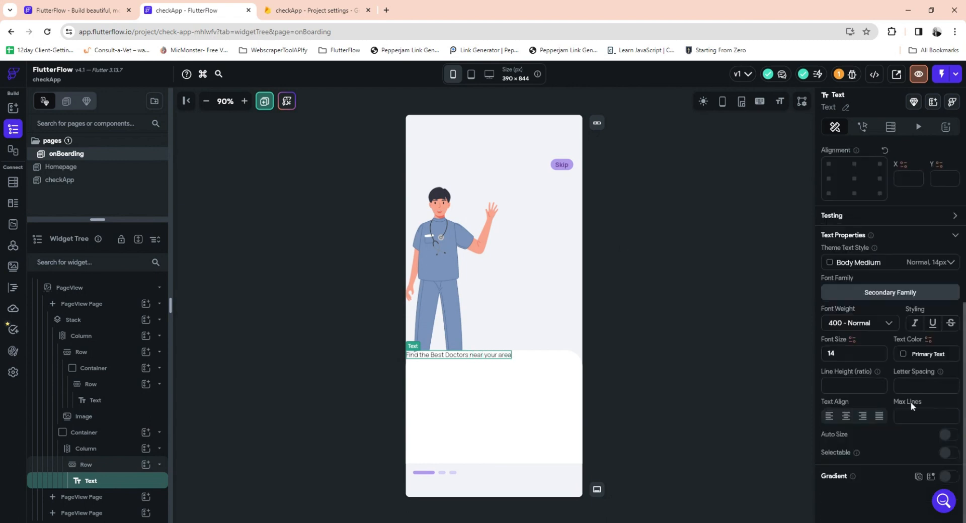
{"action": "left_click_drag", "start_coordinate": [841, 354], "coordinate": [721, 363]}
{"action": "type", "text": "36"}
{"action": "left_click", "coordinate": [882, 328]}
{"action": "left_click", "coordinate": [861, 400]}
{"action": "type", "text": "24"}
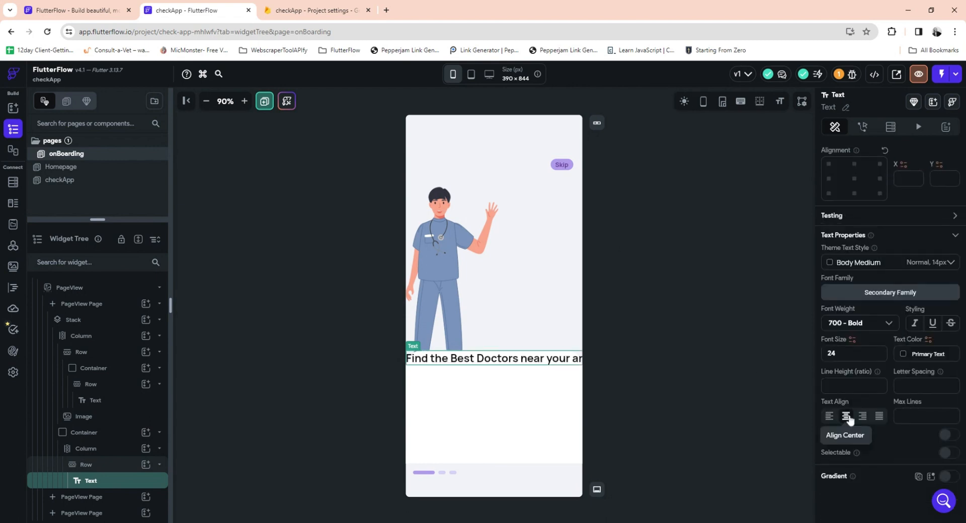
{"action": "left_click", "coordinate": [846, 416]}
- Create a second text row below the headline reading "Now locate the best doctors around your area with ease", with font size 14
{"action": "left_click", "coordinate": [86, 464]}
{"action": "left_click", "coordinate": [523, 417]}
{"action": "type", "text": "with the help of"}
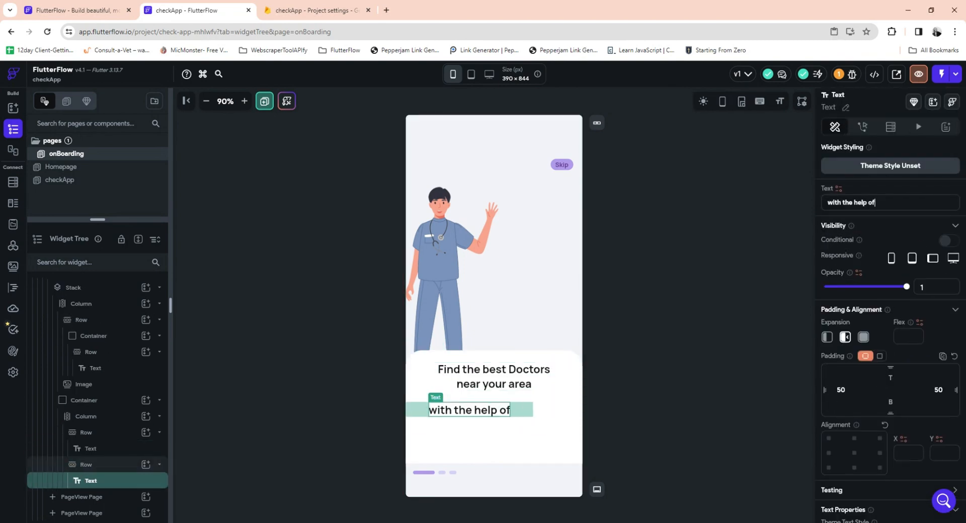
{"action": "type", "text": "Now locate"}
{"action": "type", "text": "the best doctors around your area with ease"}
{"action": "type", "text": "14"}
- Add a Button to the Column of the bottom Container, below the description text
{"action": "left_click", "coordinate": [146, 482]}
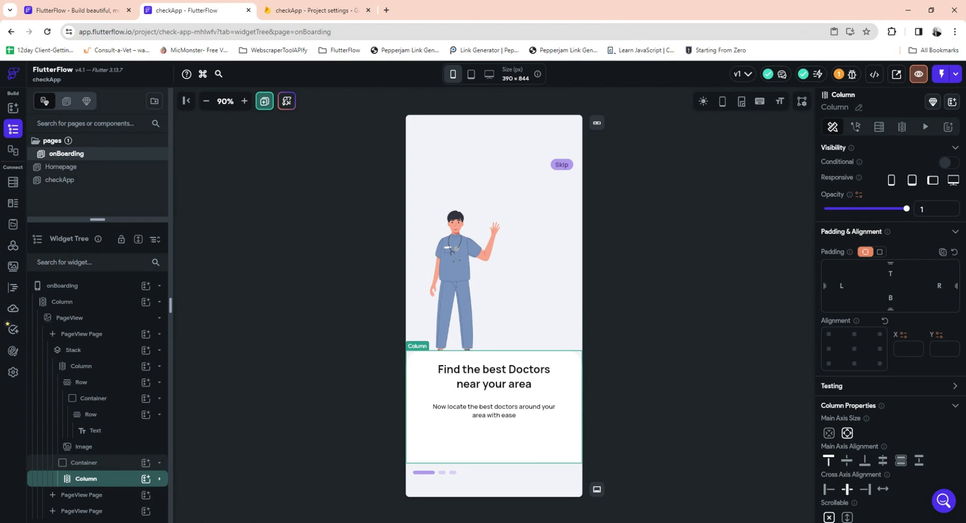
{"action": "left_click", "coordinate": [160, 479]}
{"action": "scroll", "coordinate": [154, 452], "scroll_direction": "down", "scroll_amount": 1}
{"action": "left_click", "coordinate": [145, 416]}
{"action": "left_click", "coordinate": [293, 405]}
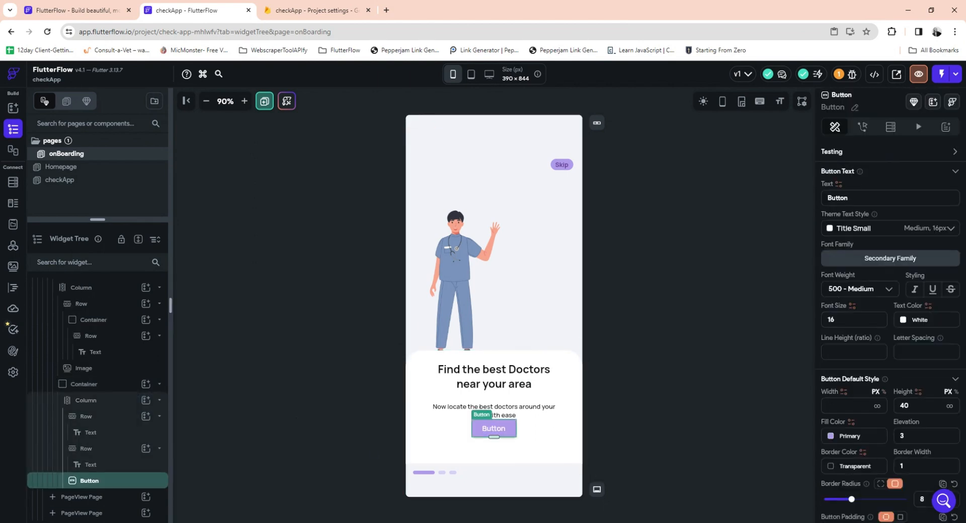
- Set the new button's text to "Next" and its width to infinite
{"action": "key", "text": "BackSpace"}
{"action": "key", "text": "BackSpace"}
{"action": "key", "text": "BackSpace"}
{"action": "key", "text": "BackSpace"}
{"action": "key", "text": "BackSpace"}
{"action": "key", "text": "BackSpace"}
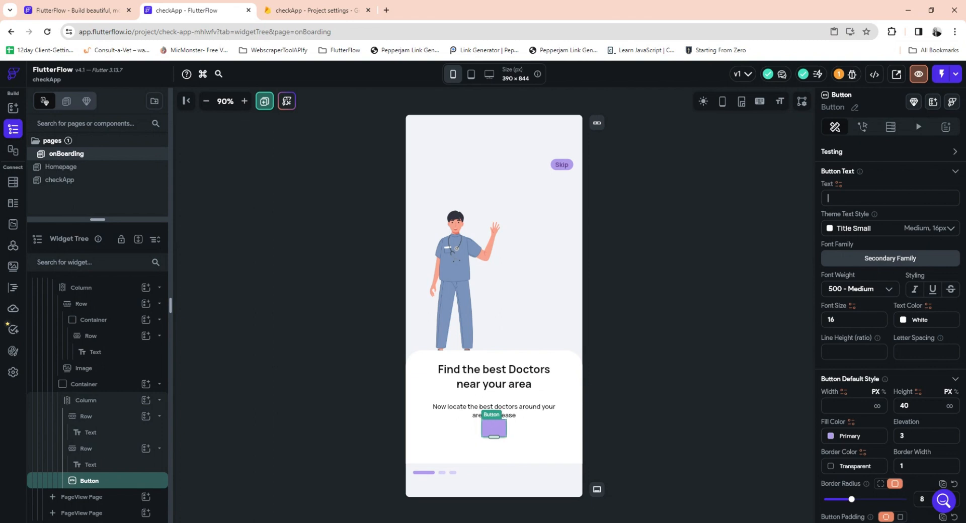
{"action": "type", "text": "Next"}
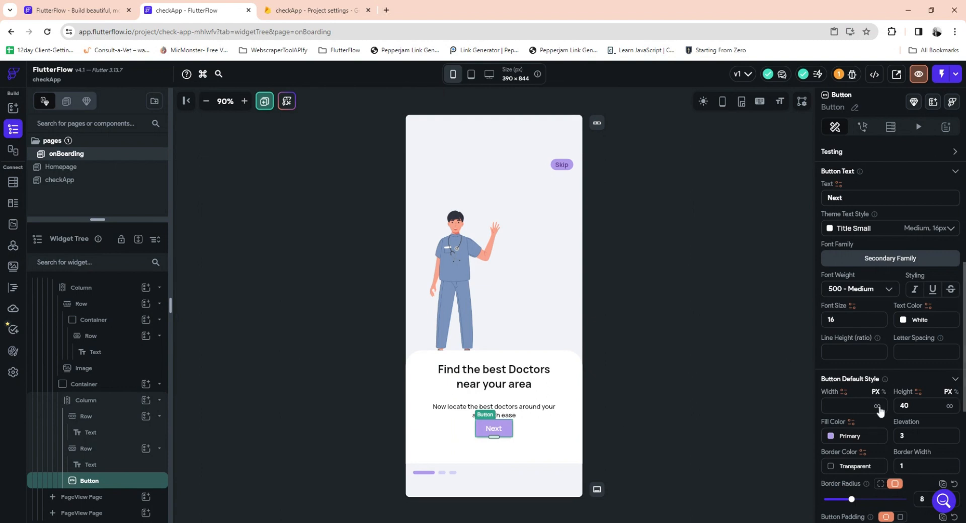
{"action": "left_click", "coordinate": [878, 406]}
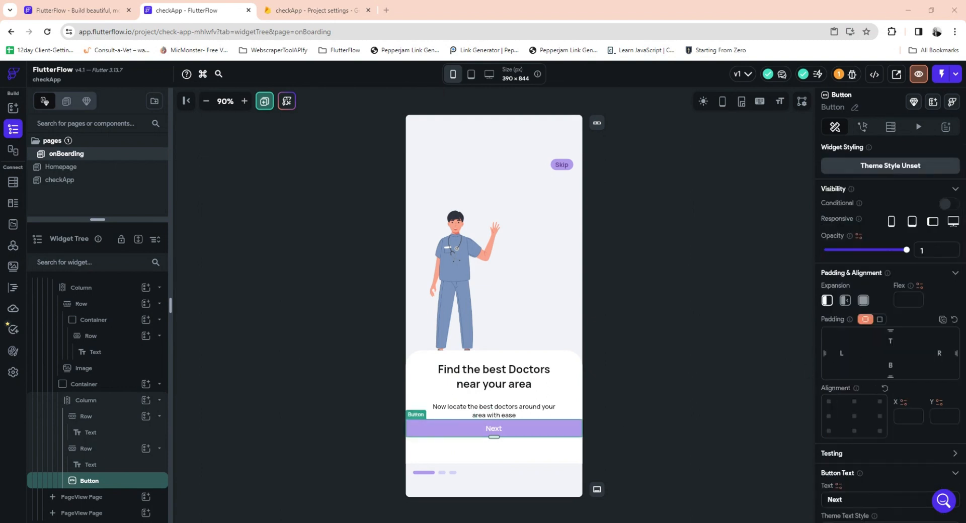
- Give the Next button left and right padding of 20 and top padding of 14
{"action": "type", "text": "20"}
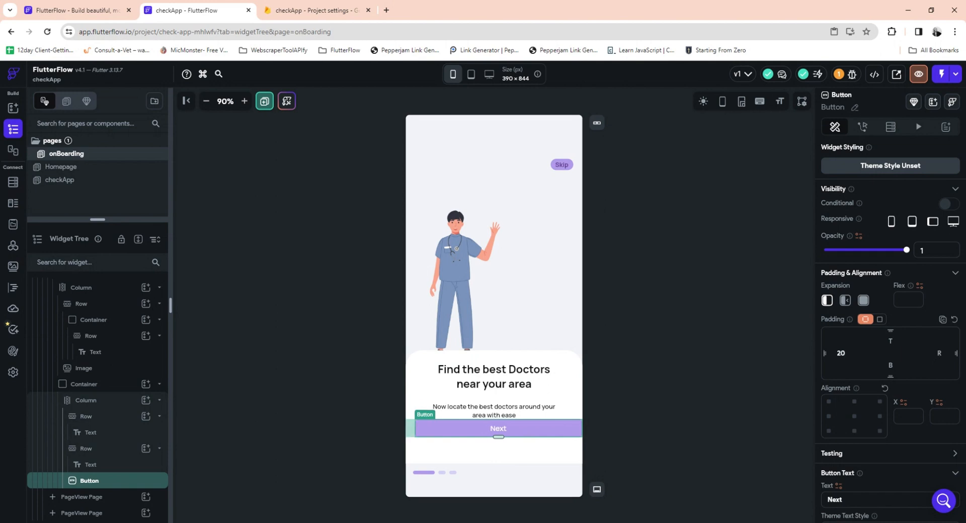
{"action": "type", "text": "20"}
{"action": "scroll", "coordinate": [882, 255], "scroll_direction": "down", "scroll_amount": 3}
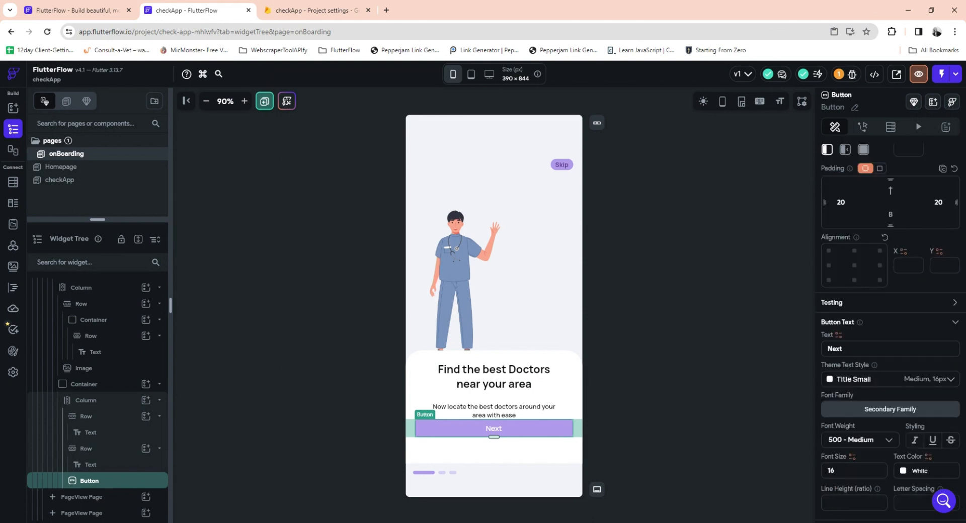
{"action": "type", "text": "14"}
- Align the PageView's page indicator to the bottom centre
{"action": "scroll", "coordinate": [84, 326], "scroll_direction": "up", "scroll_amount": 2}
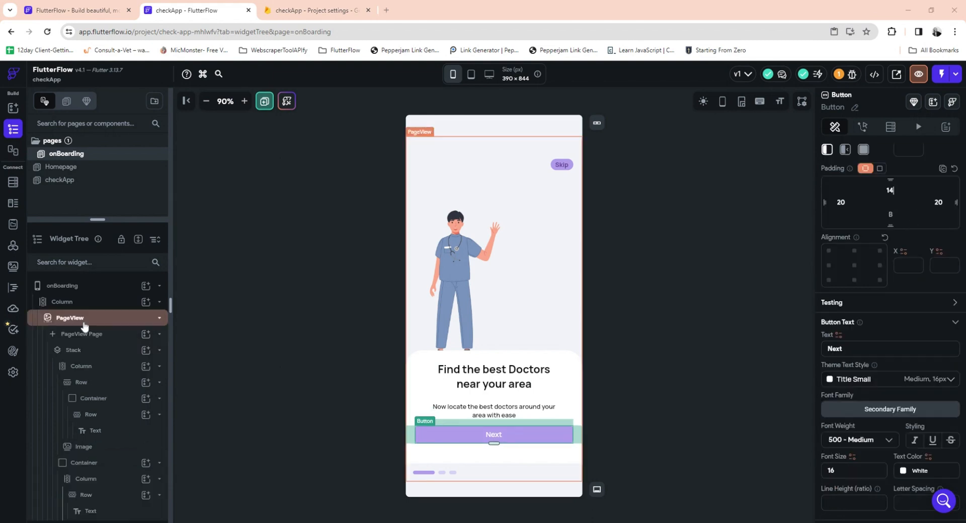
{"action": "left_click", "coordinate": [83, 322]}
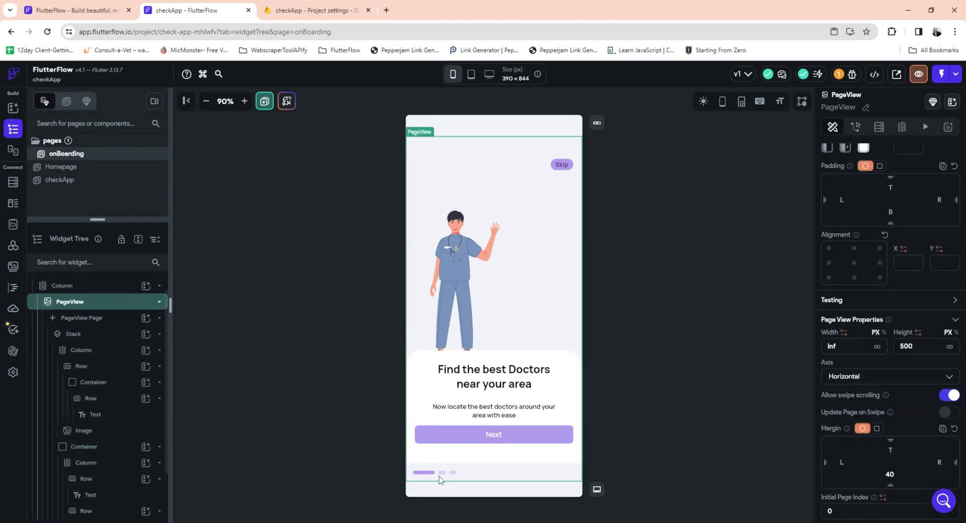
{"action": "left_click", "coordinate": [101, 306]}
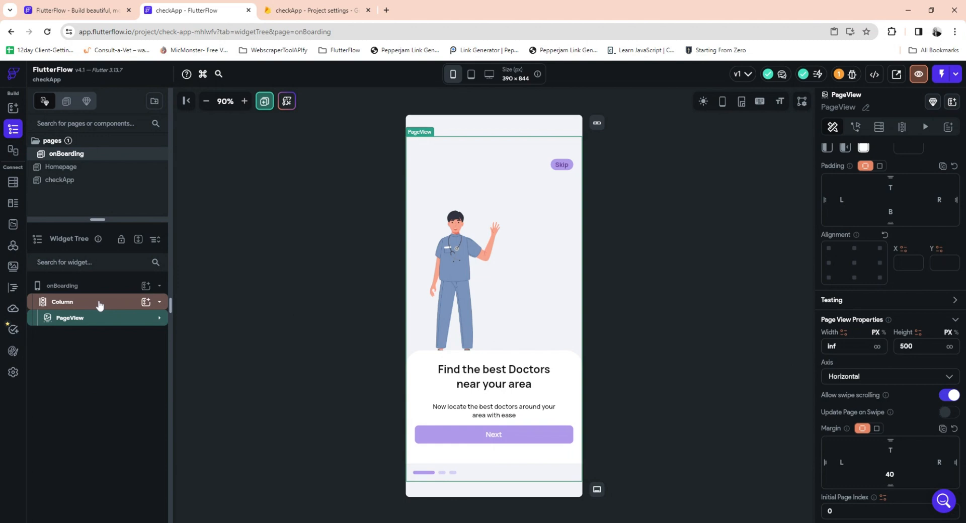
{"action": "left_click", "coordinate": [99, 305]}
{"action": "left_click", "coordinate": [117, 322]}
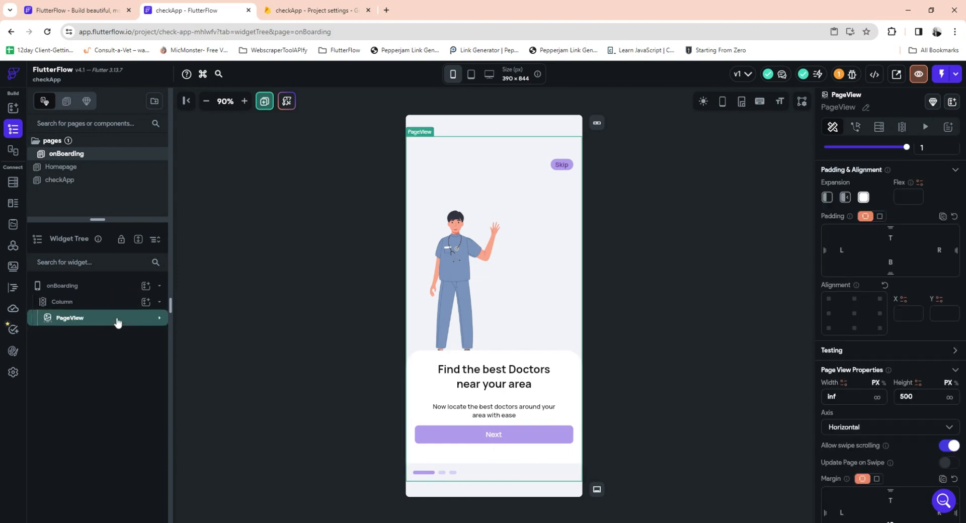
{"action": "left_click", "coordinate": [159, 318]}
{"action": "scroll", "coordinate": [876, 369], "scroll_direction": "down", "scroll_amount": 3}
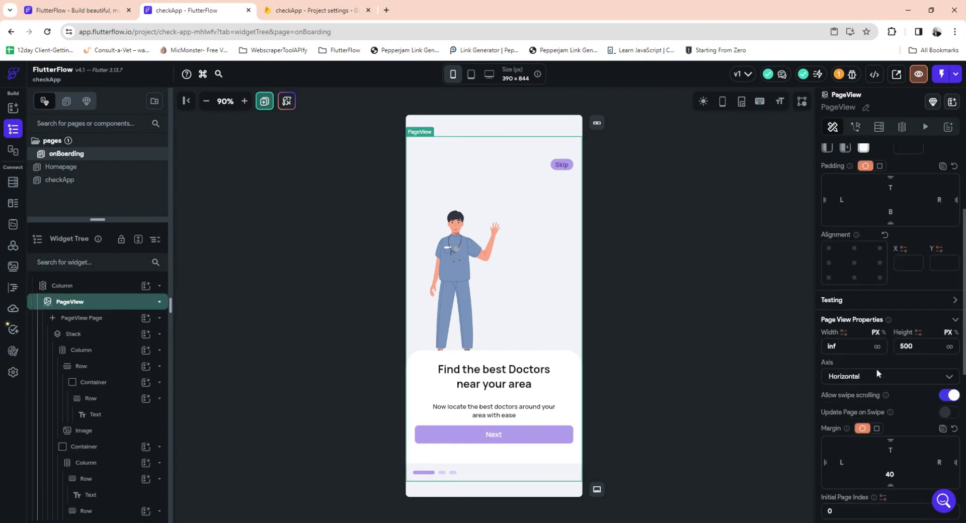
{"action": "scroll", "coordinate": [876, 369], "scroll_direction": "down", "scroll_amount": 3}
{"action": "left_click", "coordinate": [854, 305]}
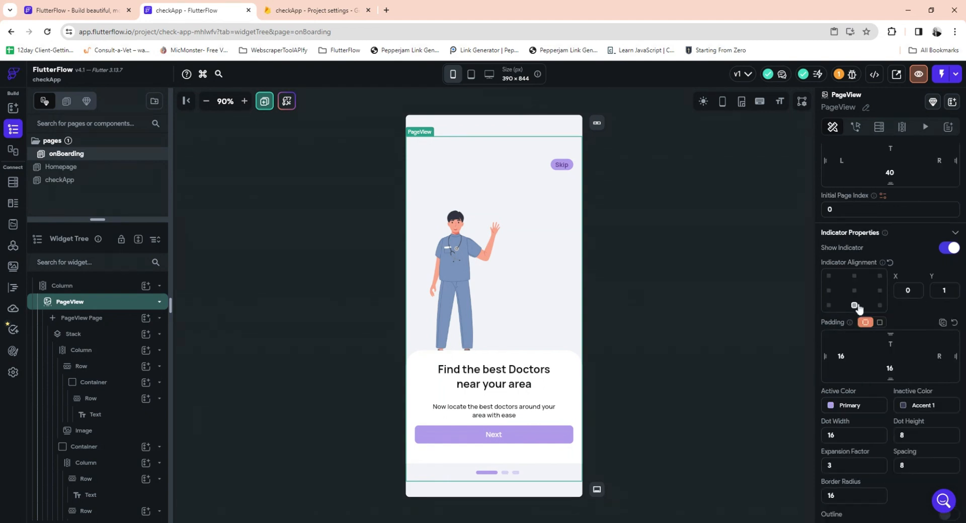
{"action": "scroll", "coordinate": [100, 402], "scroll_direction": "down", "scroll_amount": 1}
- Move the Next button out of the text card's Column into the page's main Column, directly below the PageView
{"action": "left_click", "coordinate": [112, 481]}
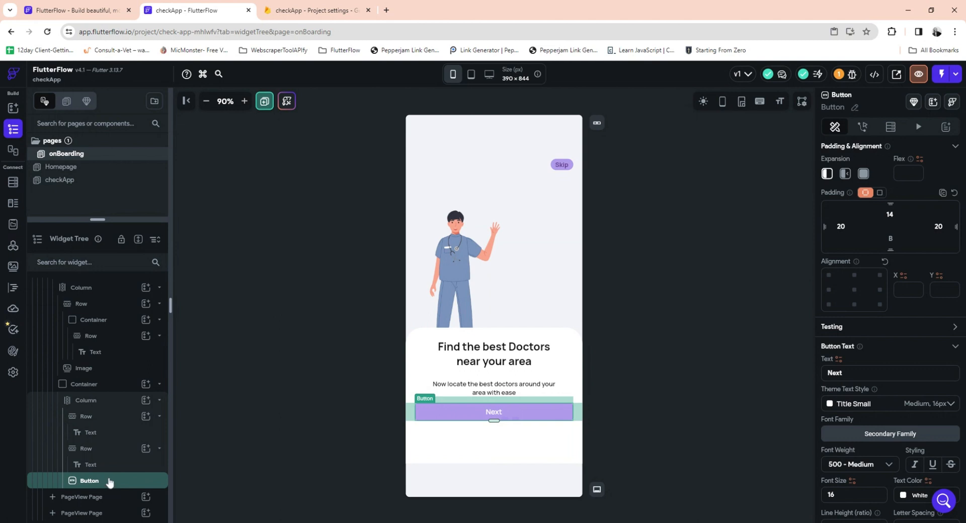
{"action": "left_click_drag", "start_coordinate": [109, 482], "coordinate": [103, 463]}
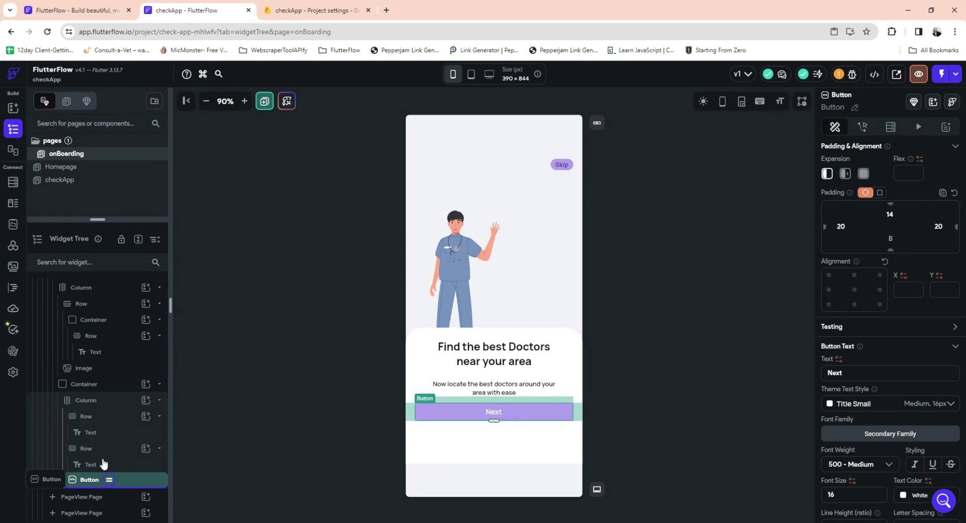
{"action": "left_click_drag", "start_coordinate": [103, 463], "coordinate": [82, 248]}
{"action": "left_click_drag", "start_coordinate": [25, 268], "coordinate": [61, 299]}
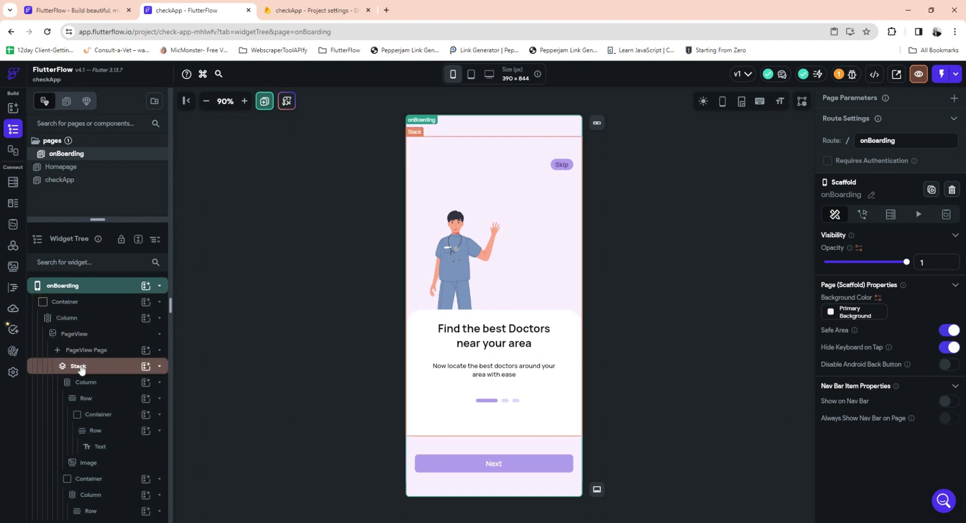
- Copy the first page's Stack and paste it into the second PageView page
{"action": "left_click", "coordinate": [159, 368]}
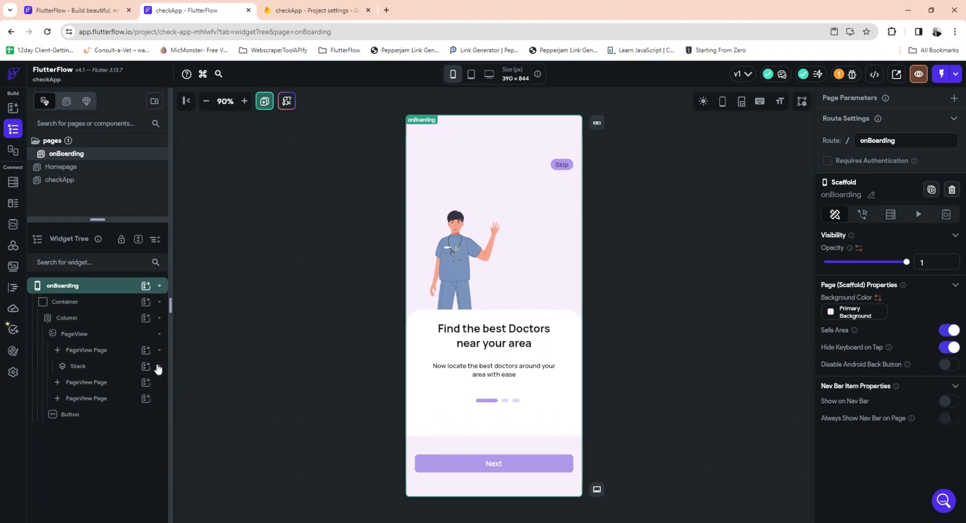
{"action": "left_click", "coordinate": [79, 368]}
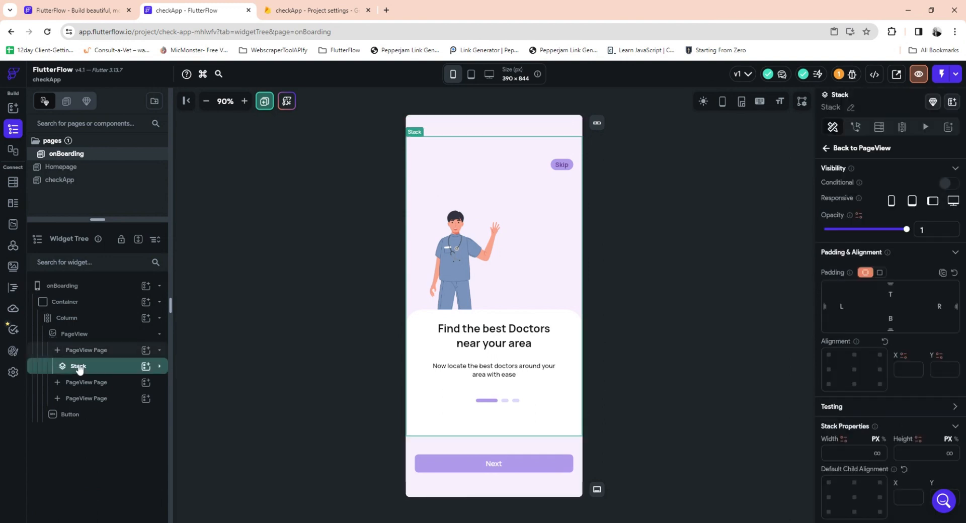
{"action": "key", "text": "ctrl+c"}
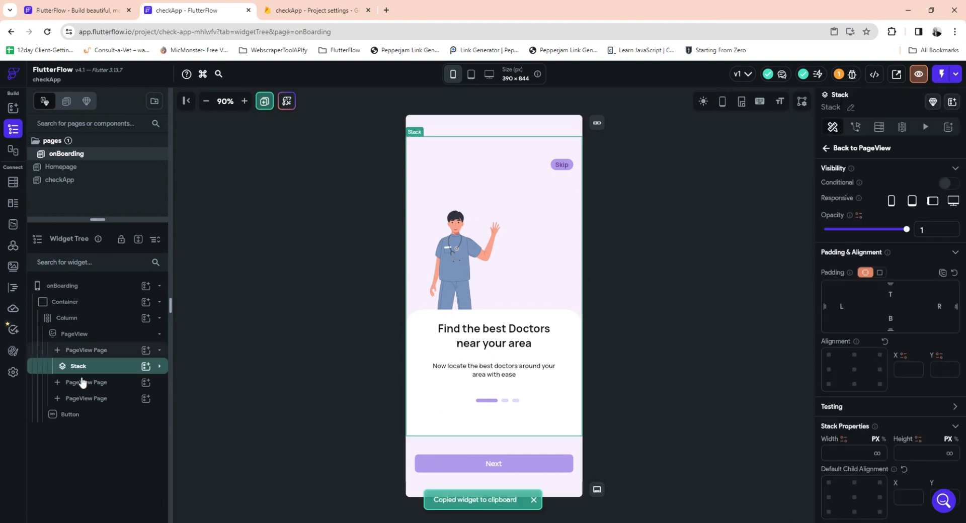
{"action": "left_click", "coordinate": [82, 384]}
{"action": "key", "text": "ctrl+v"}
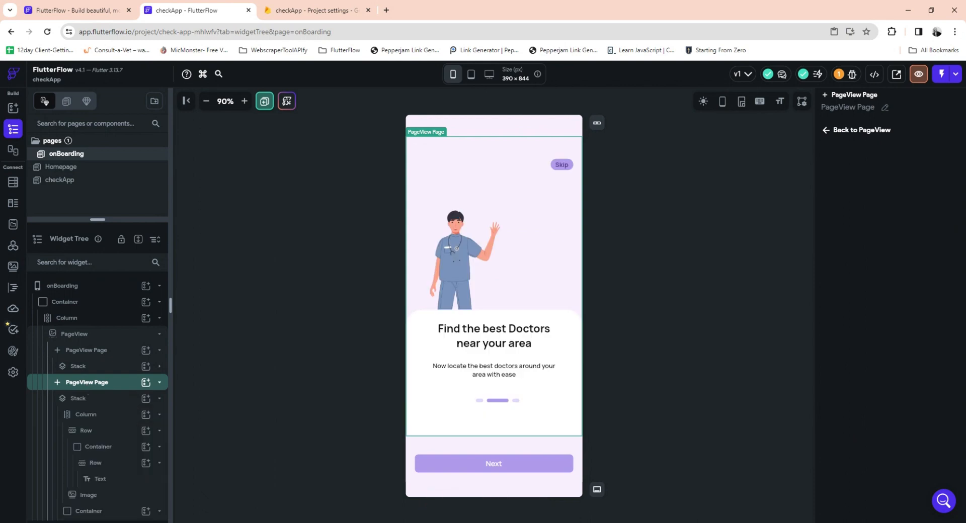
{"action": "scroll", "coordinate": [99, 404], "scroll_direction": "down", "scroll_amount": 2}
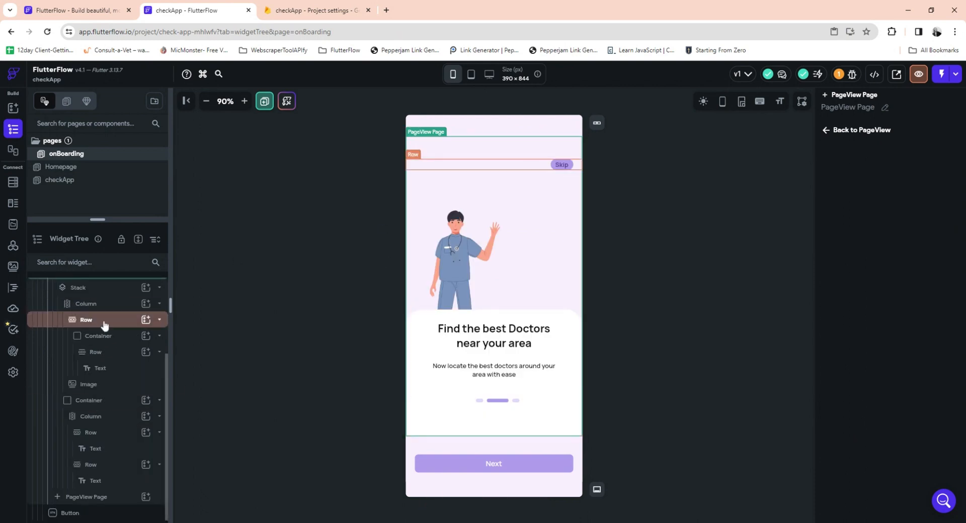
{"action": "scroll", "coordinate": [105, 324], "scroll_direction": "up", "scroll_amount": 2}
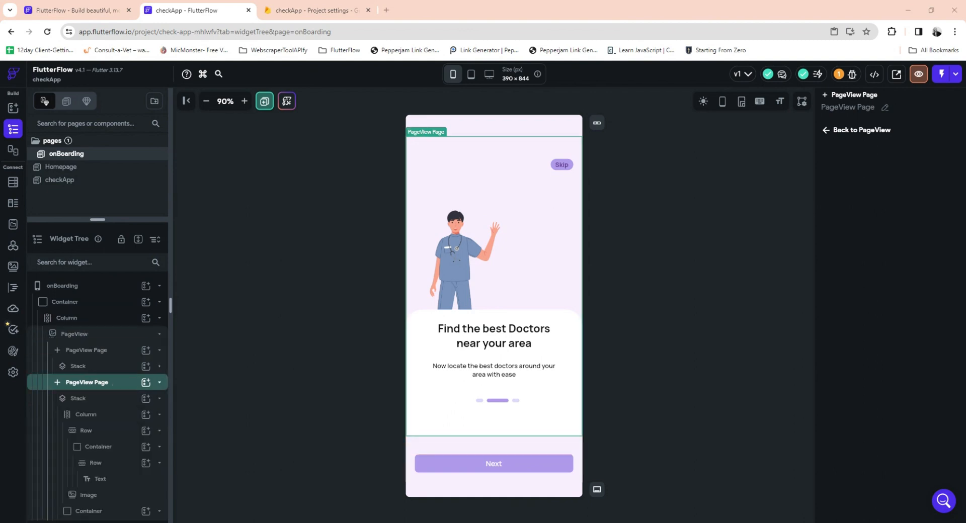
- Swap the second page's illustration for the pointing female doctor and select that page's headline text
{"action": "left_click", "coordinate": [88, 479]}
{"action": "scroll", "coordinate": [86, 358], "scroll_direction": "down", "scroll_amount": 5}
{"action": "left_click", "coordinate": [493, 336]}
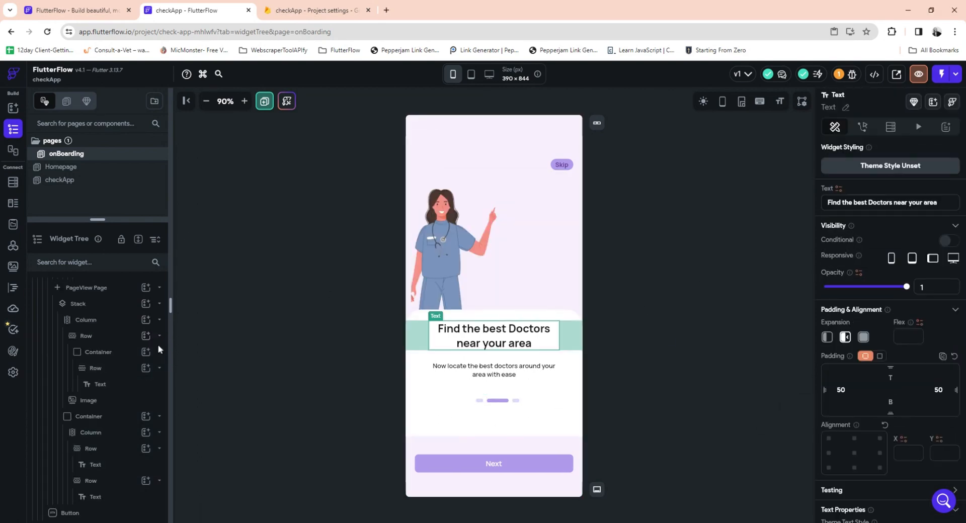
- Run the checkApp project in test mode and continue from the last onboarding page with Get Started
{"action": "scroll", "coordinate": [95, 358], "scroll_direction": "up", "scroll_amount": 10}
{"action": "left_click", "coordinate": [87, 350]}
{"action": "left_click", "coordinate": [95, 368]}
{"action": "left_click", "coordinate": [63, 285]}
{"action": "left_click", "coordinate": [941, 75]}
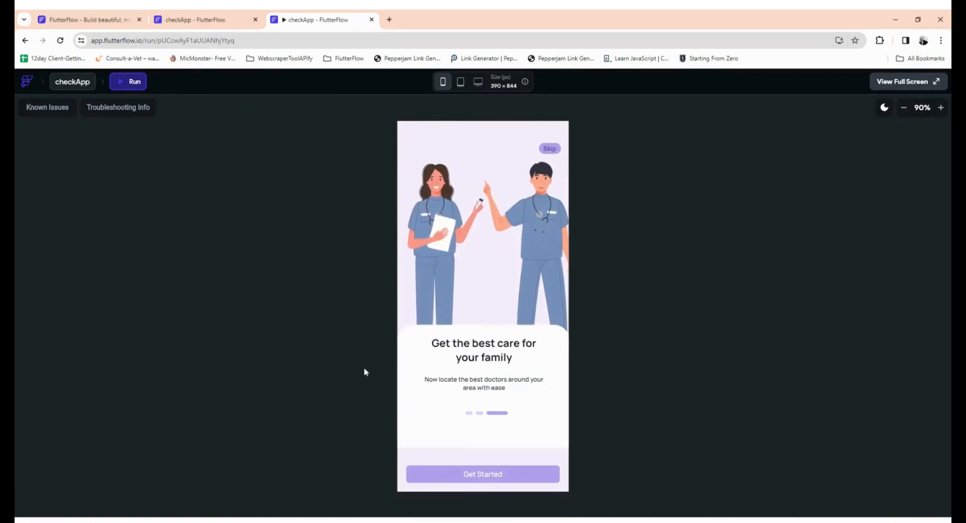
{"action": "left_click", "coordinate": [504, 478]}
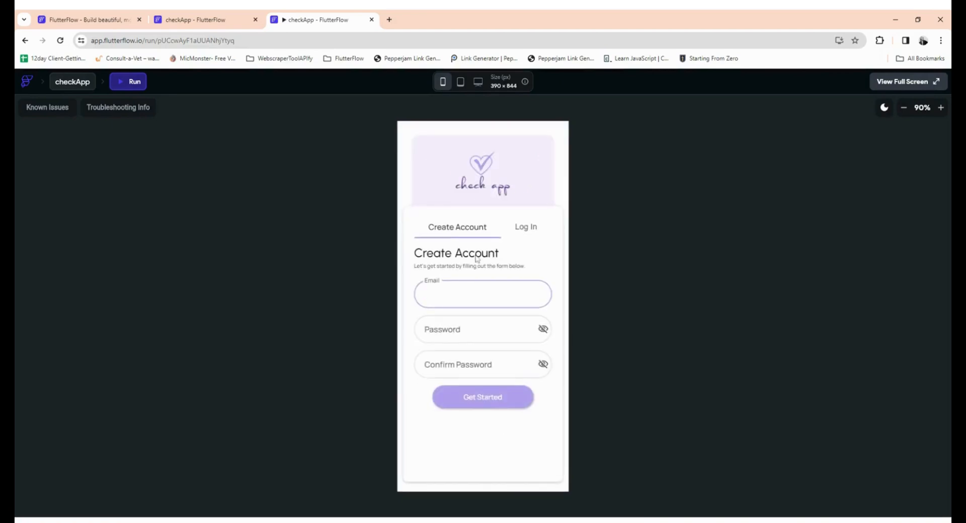